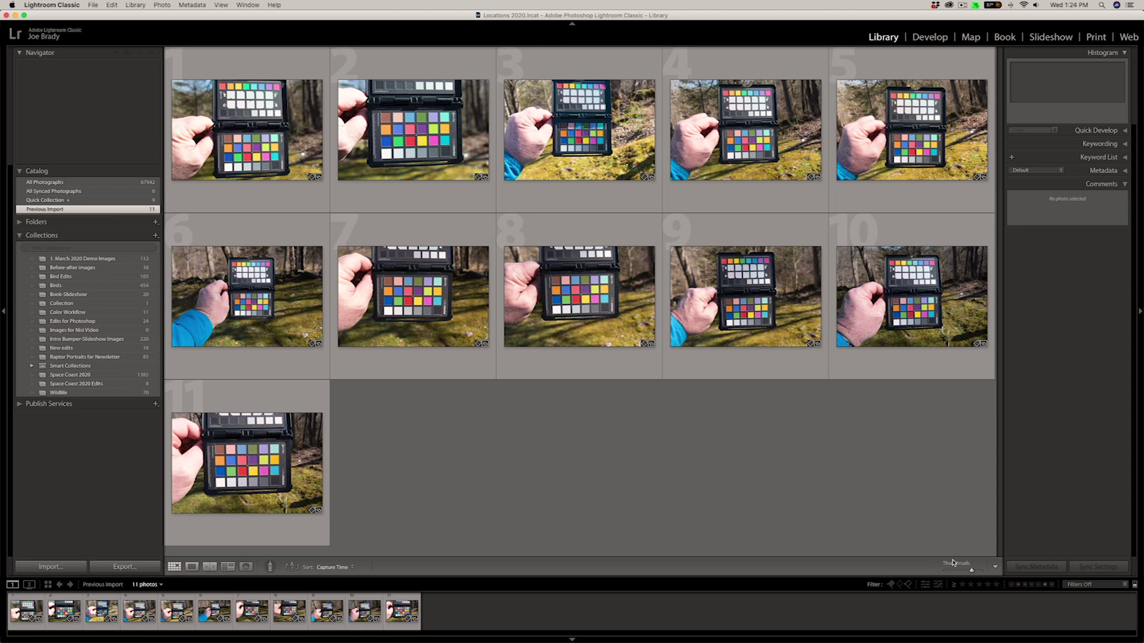
- Open IMG_5607.CR2 in Loupe view, cycle the info overlay, and step between the Canon shots
double_click(320, 153)
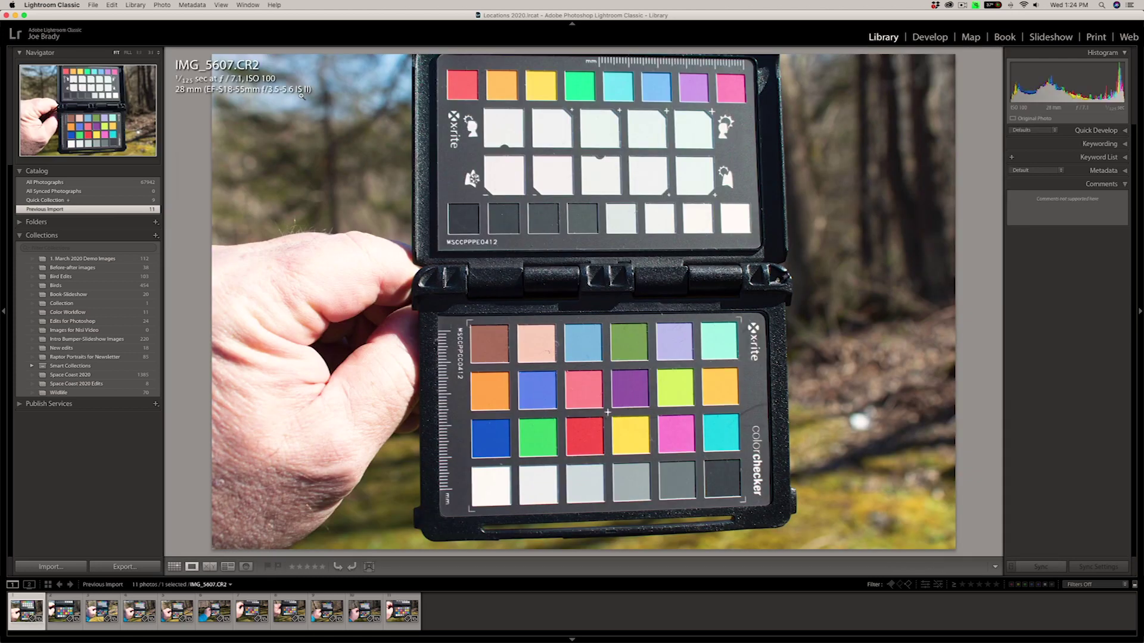
key(i)
key(i)
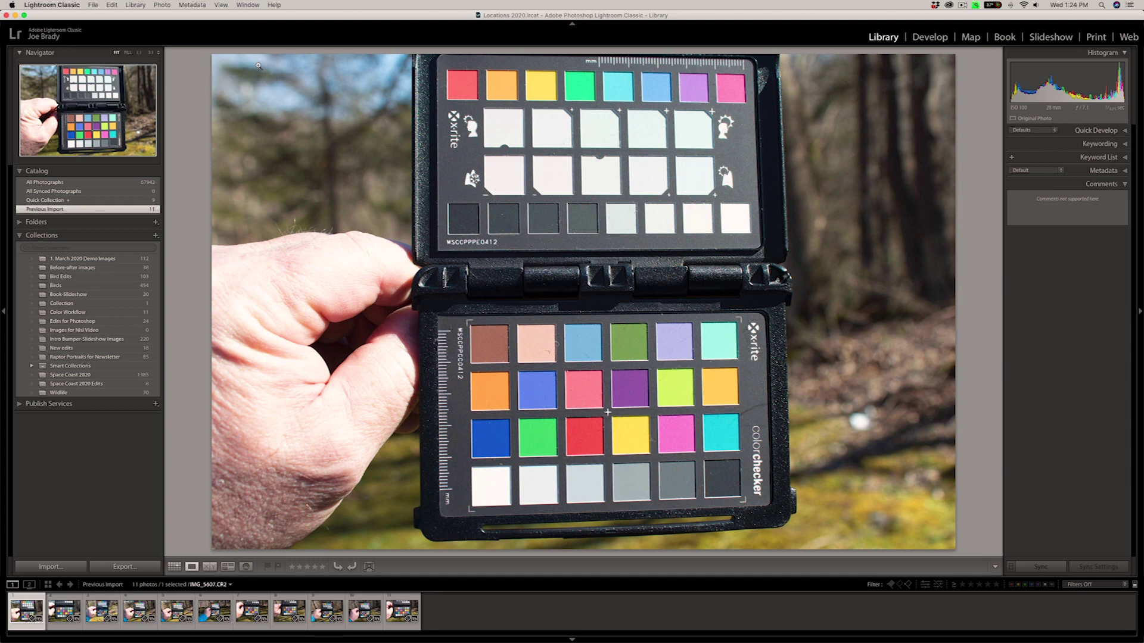
key(i)
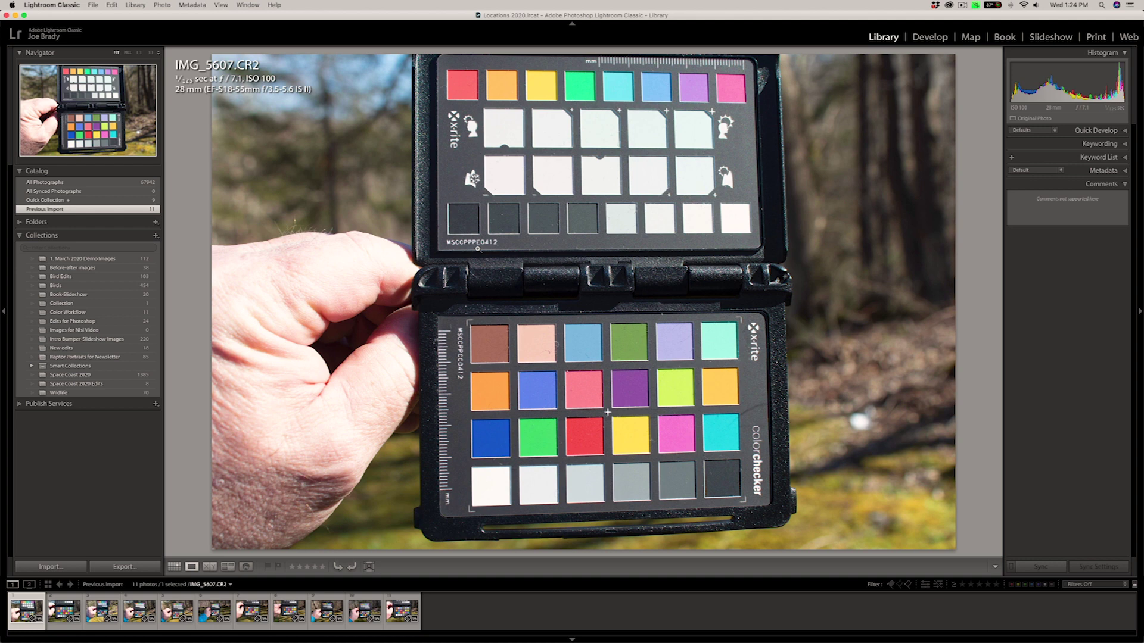
key(Right)
key(Left)
key(Right)
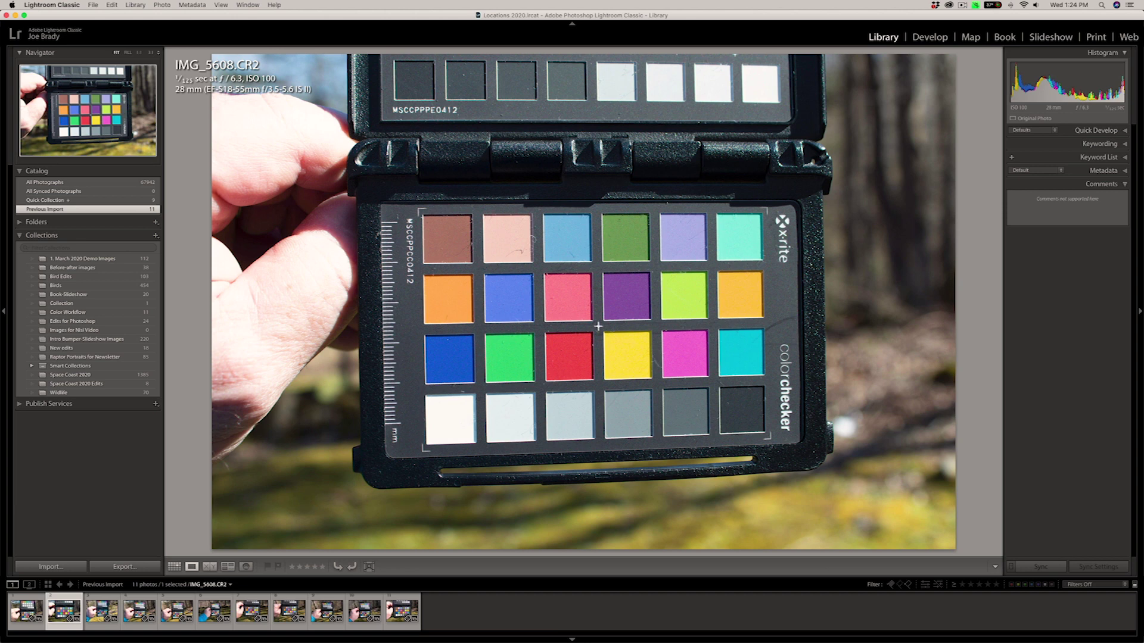
- Step through the Sony and Fujifilm shots to DSCF3187.RAF, then return to IMG_5608.CR2
key(Right)
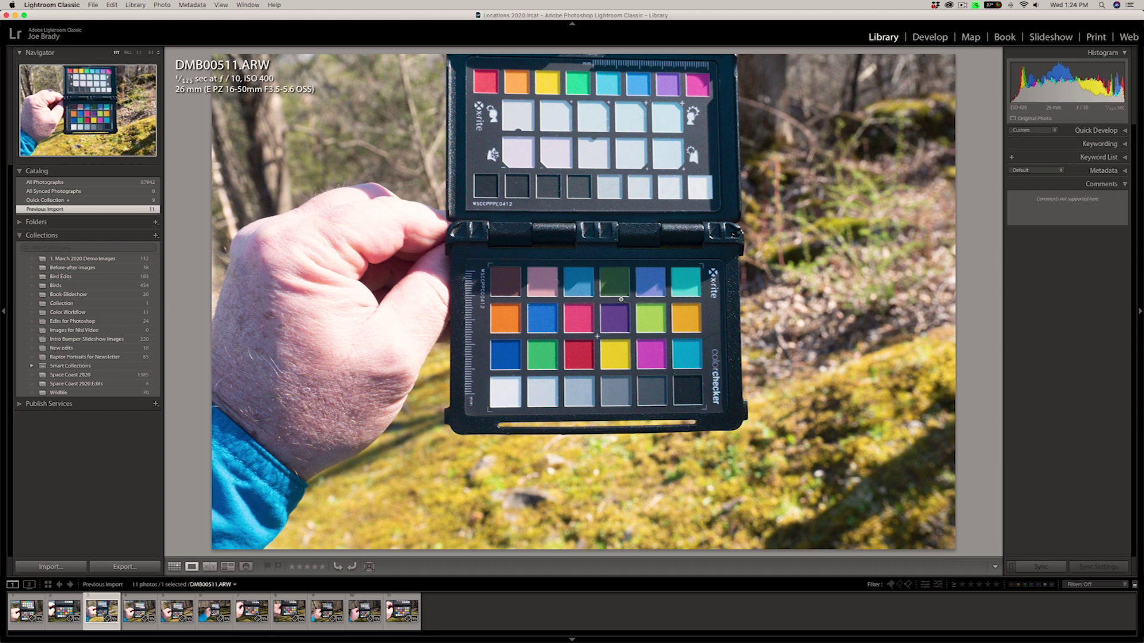
key(Right)
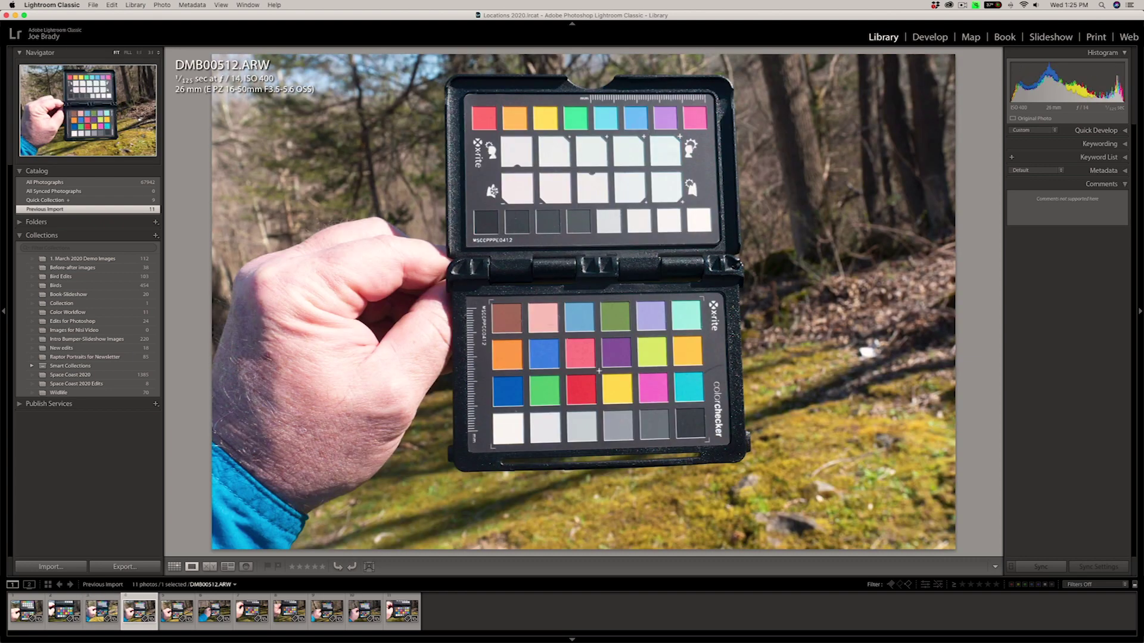
key(Right)
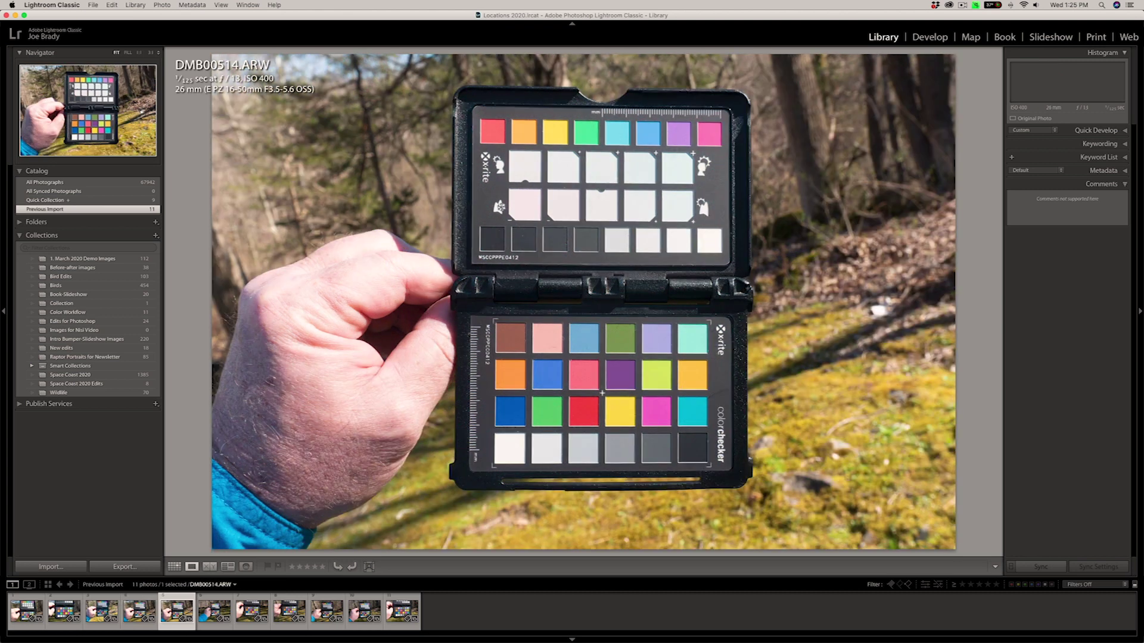
key(Right)
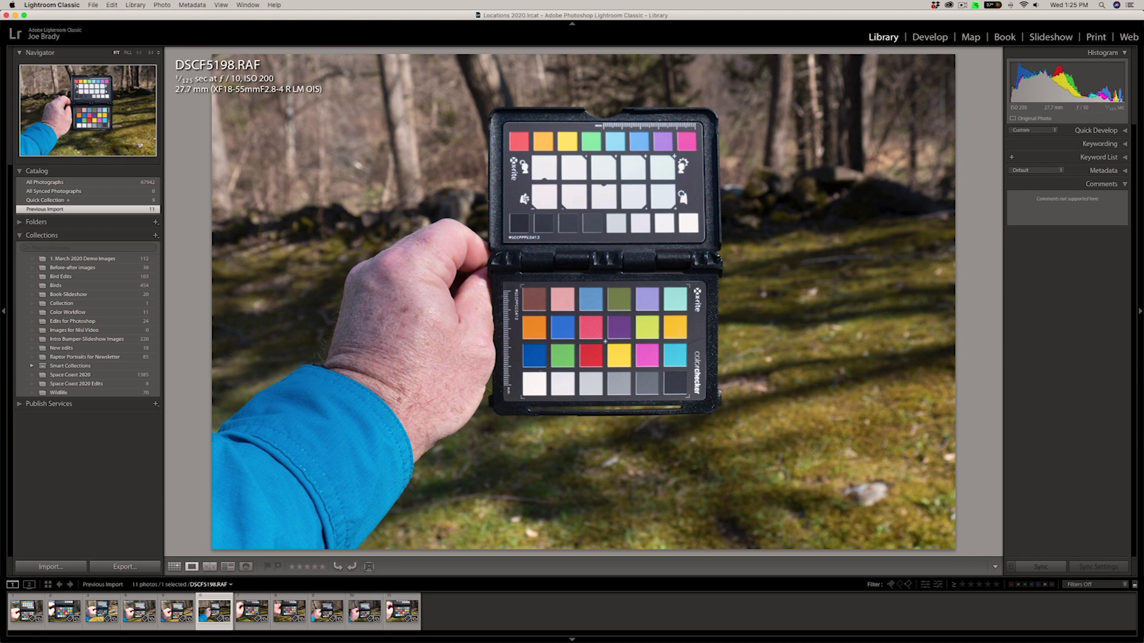
key(Right)
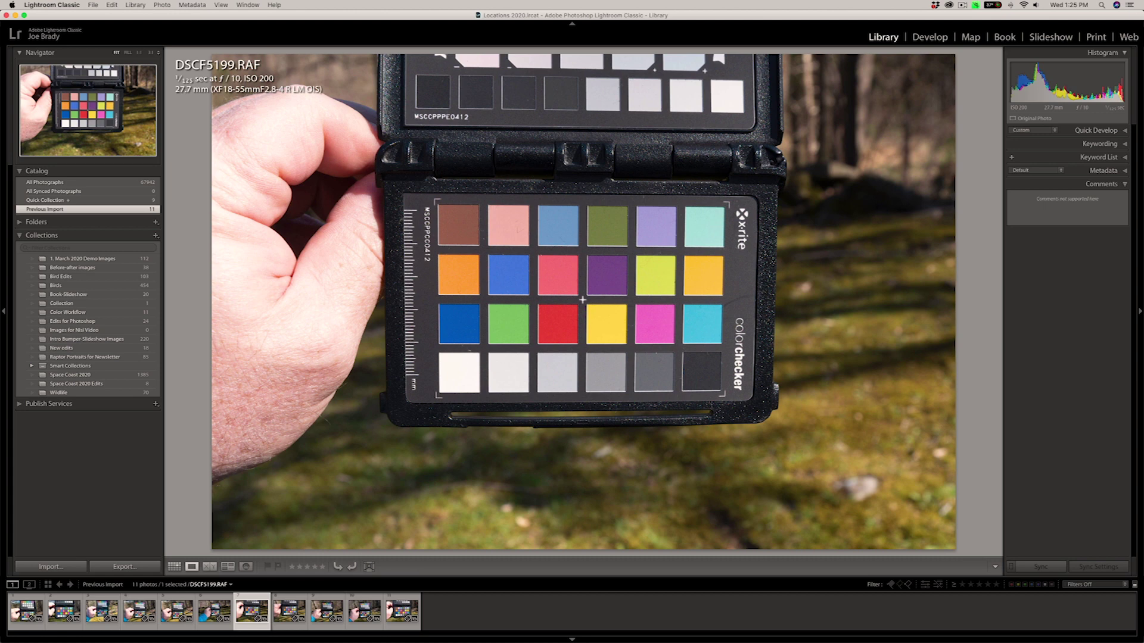
key(Right)
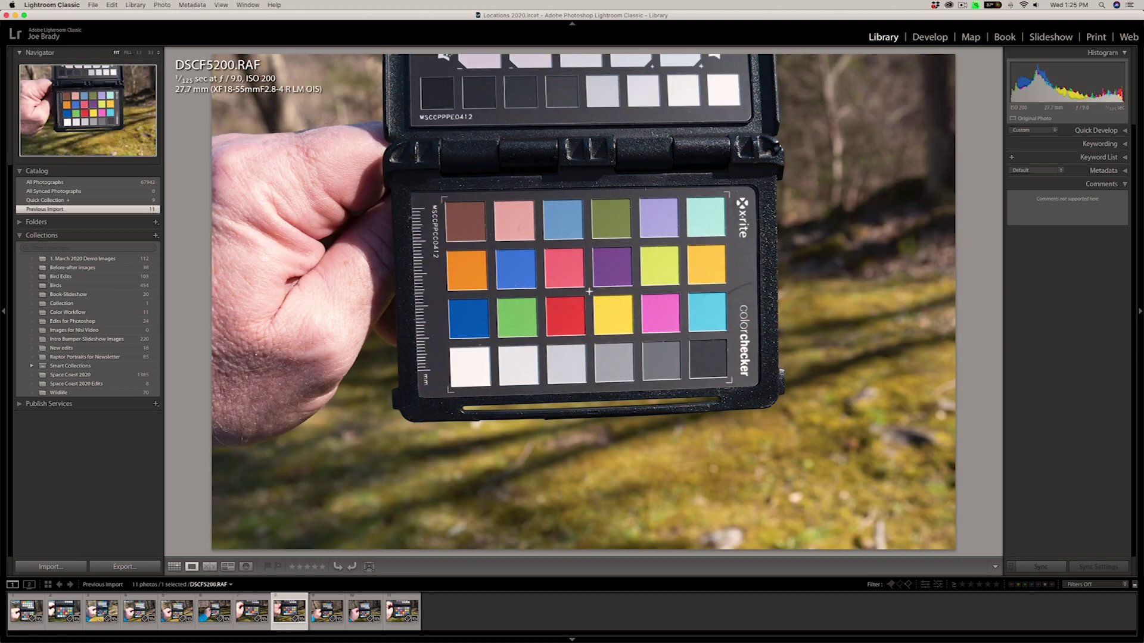
key(Right)
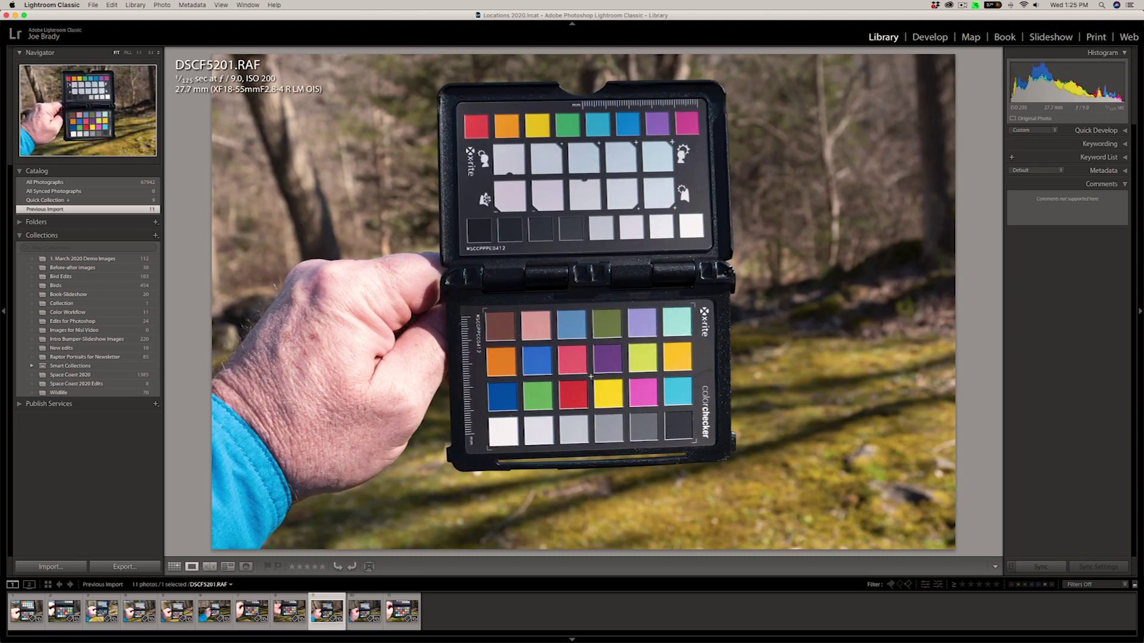
key(Right)
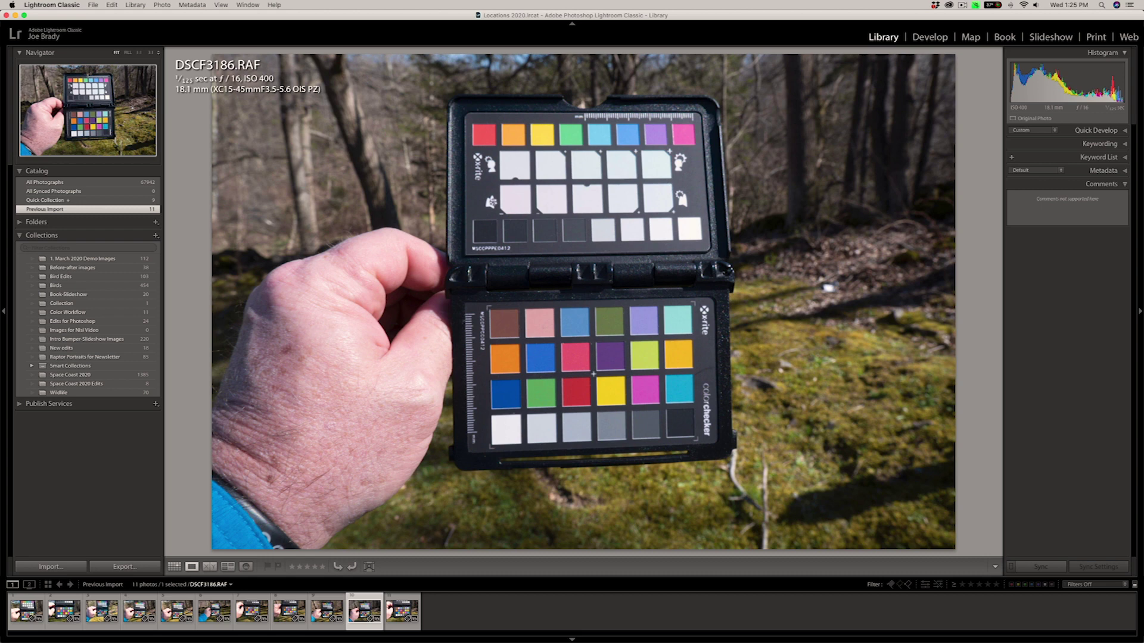
key(Right)
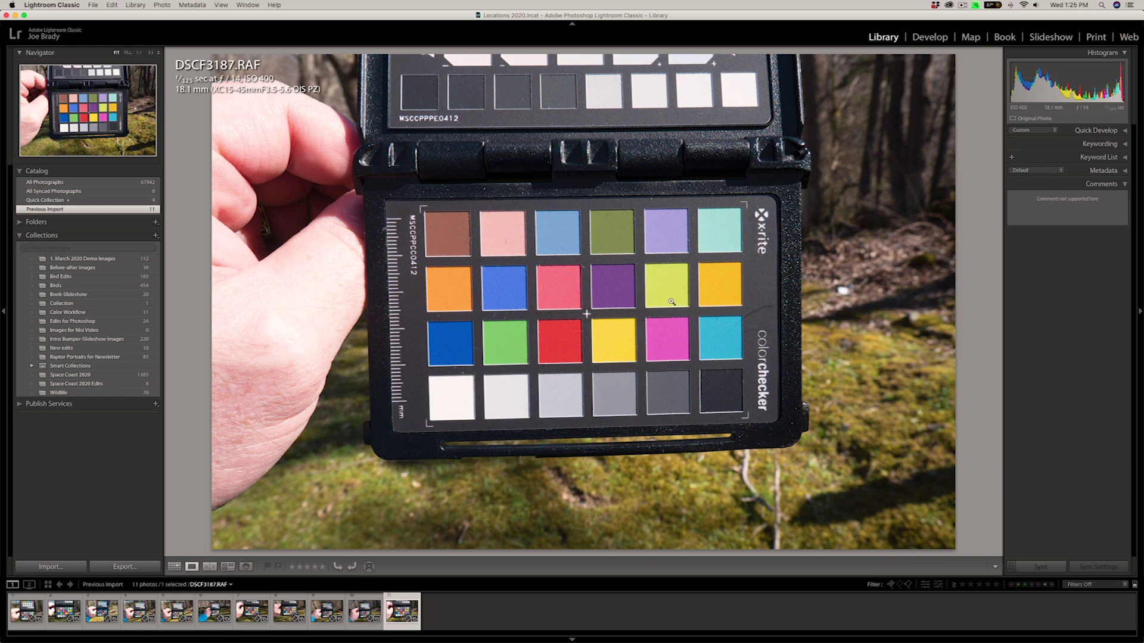
click(69, 612)
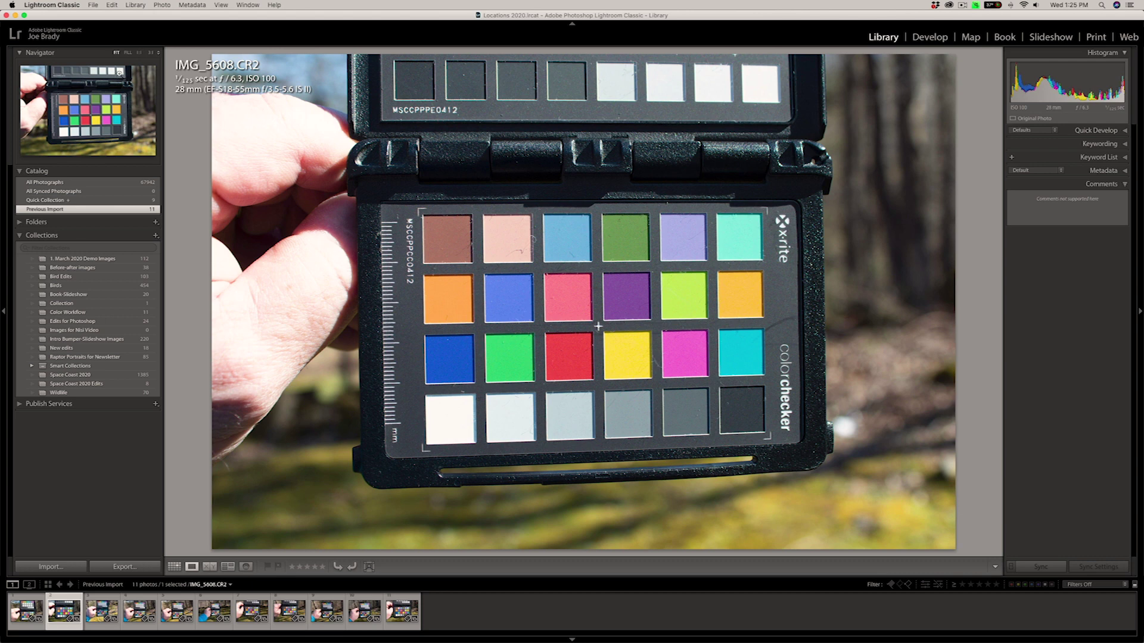
- Export IMG_5608.CR2 with the ColorChecker Camera Calibration preset as profile 'Canon Rebel T7i'
click(92, 4)
click(93, 4)
click(95, 7)
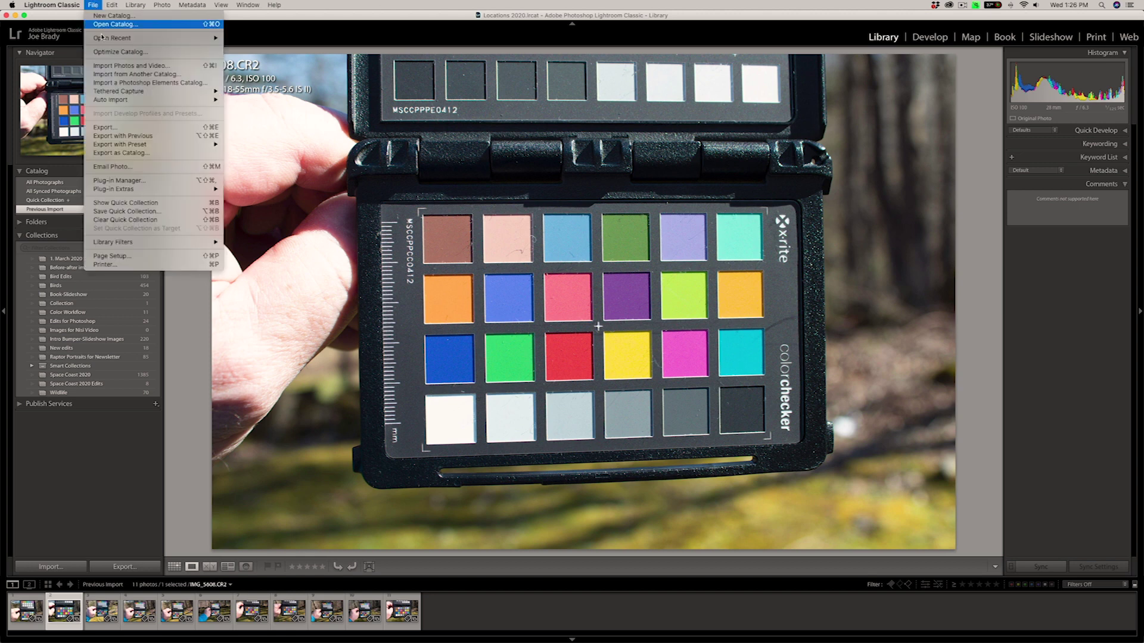
mouse_move(208, 144)
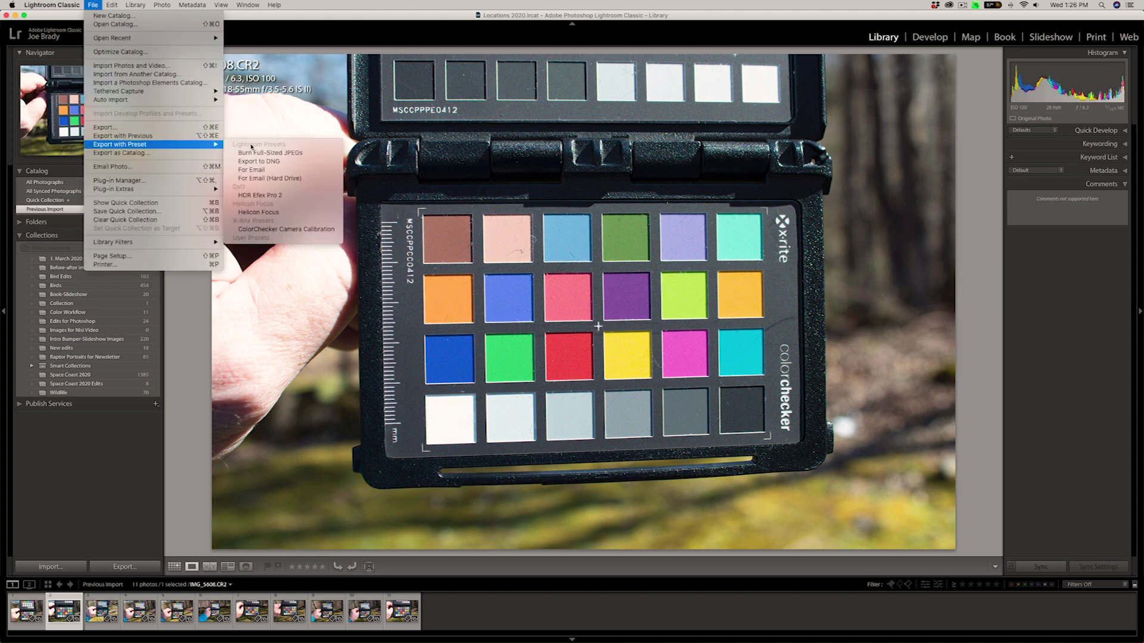
click(319, 230)
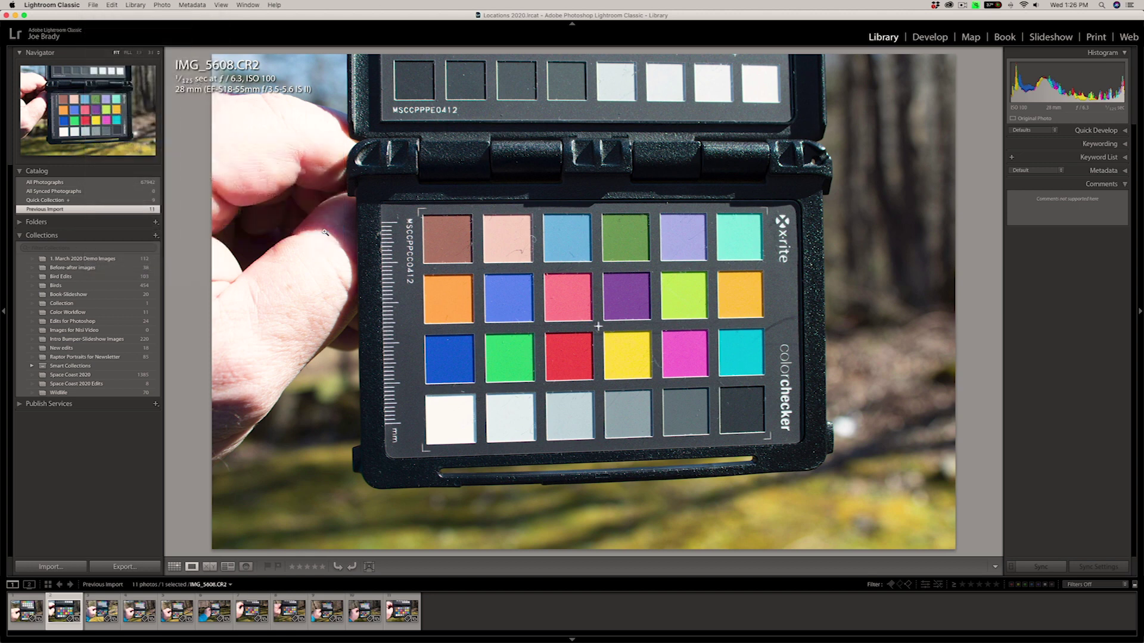
text(Canon Rebel T7i)
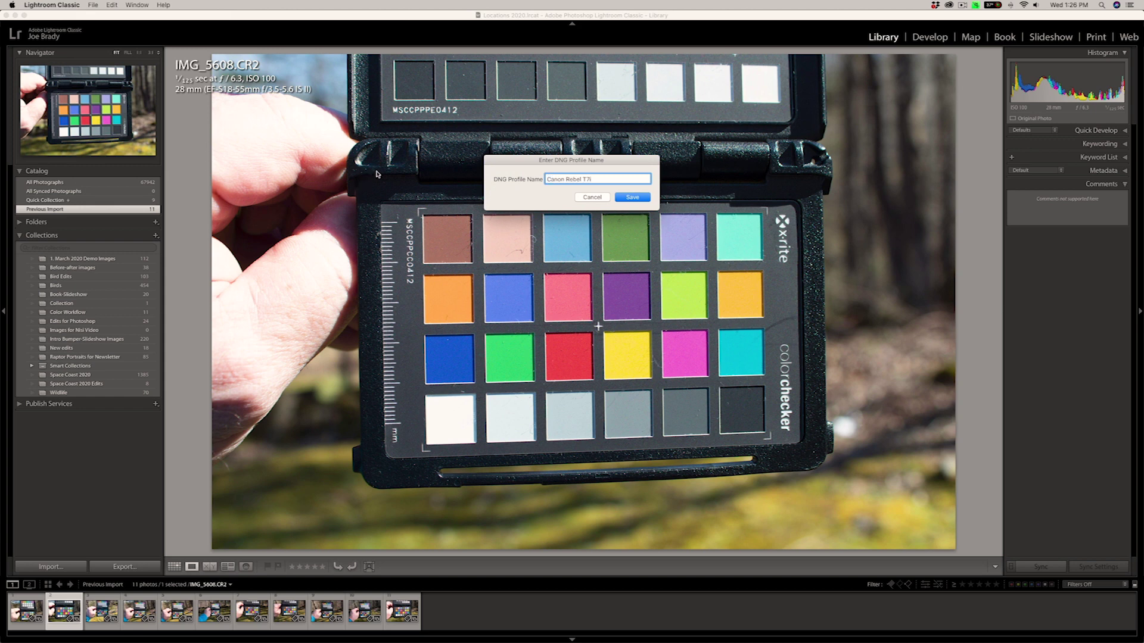
click(633, 198)
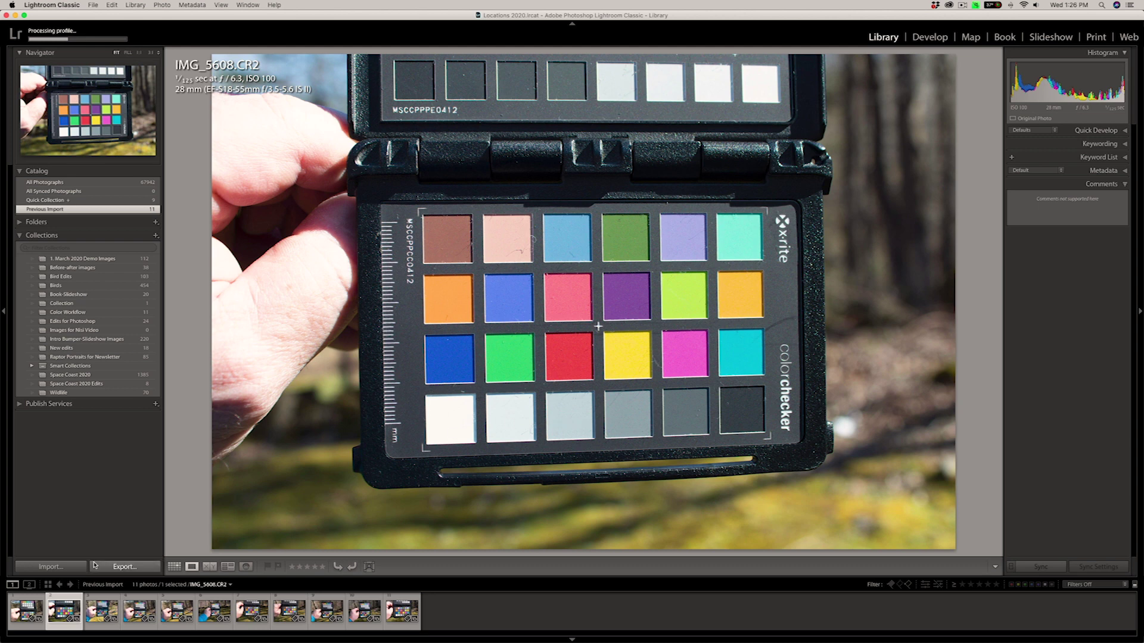
- Select DMB00514.ARW and build a ColorChecker profile named 'Sony a6300 Daylight'
click(179, 610)
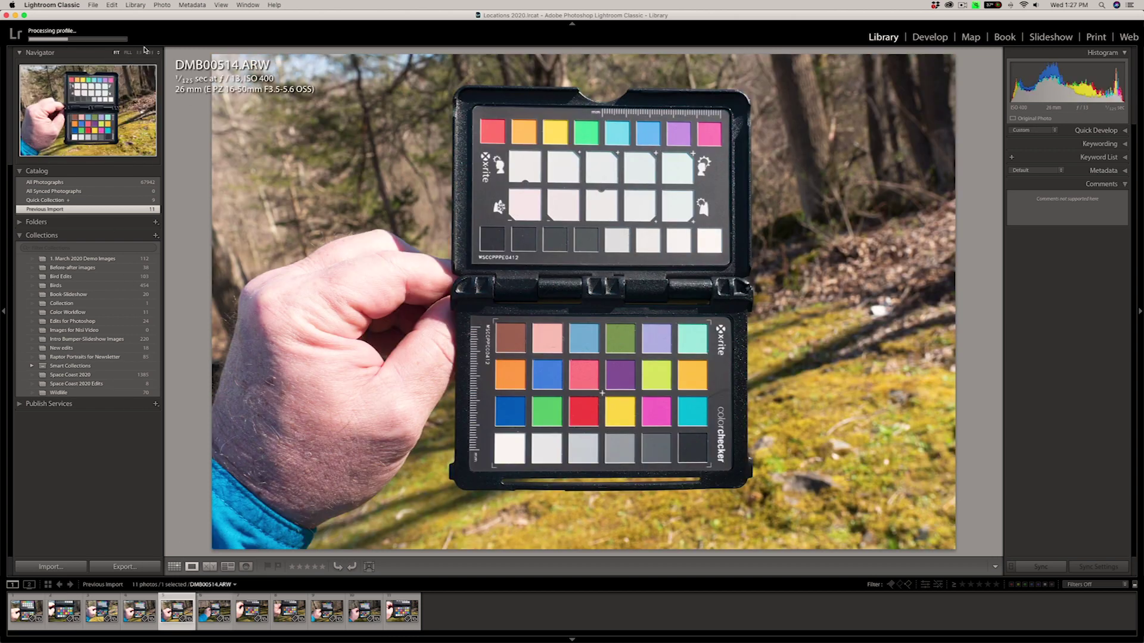
click(94, 5)
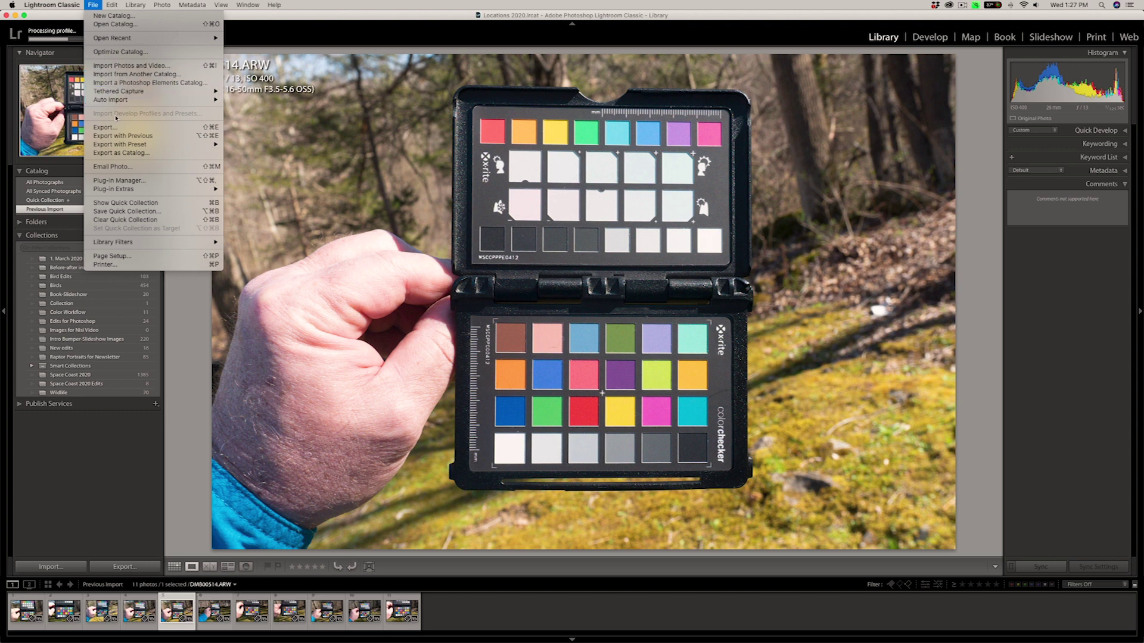
mouse_move(196, 144)
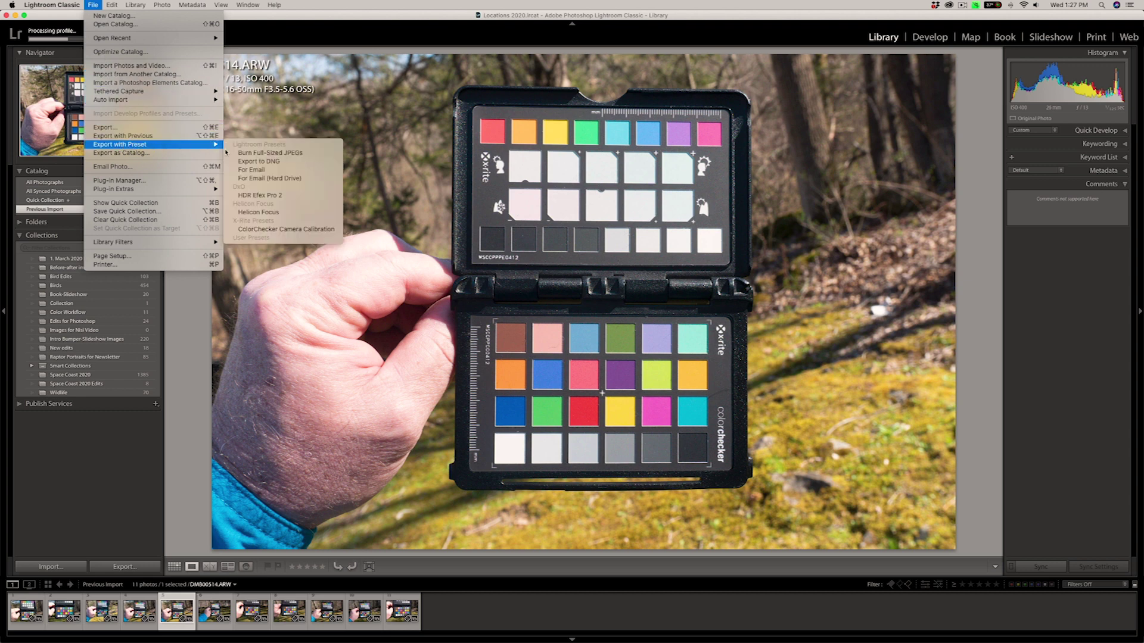
click(280, 229)
text(Son)
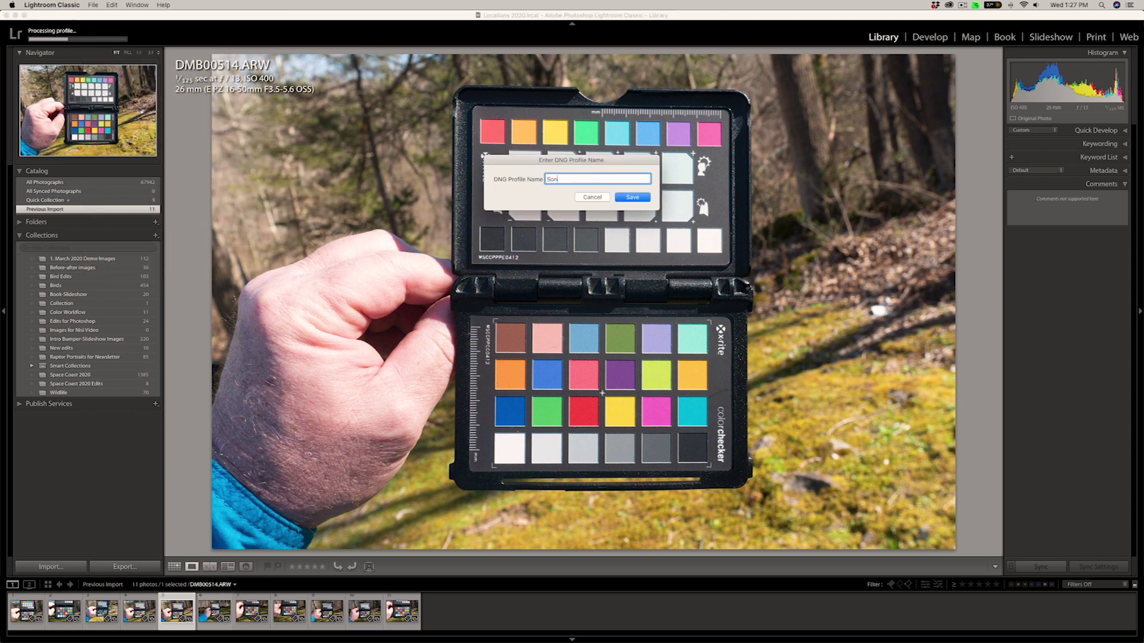
text(y a6300 Daylight)
click(633, 197)
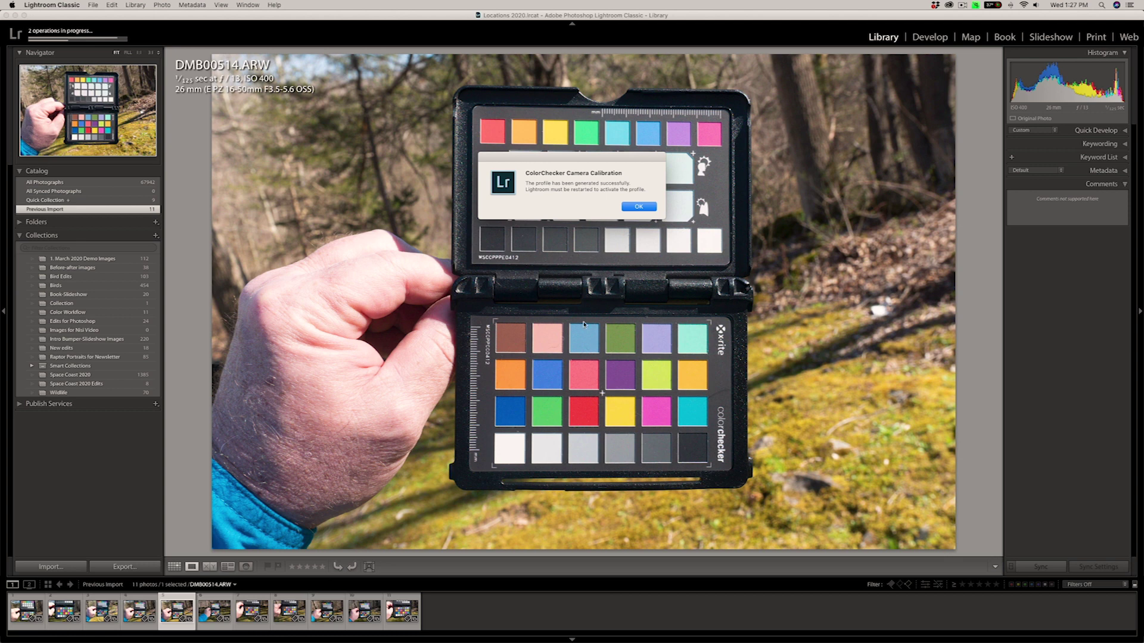
- Dismiss the Sony confirmation and start ColorChecker calibration for DSCF5200.RAF
click(639, 206)
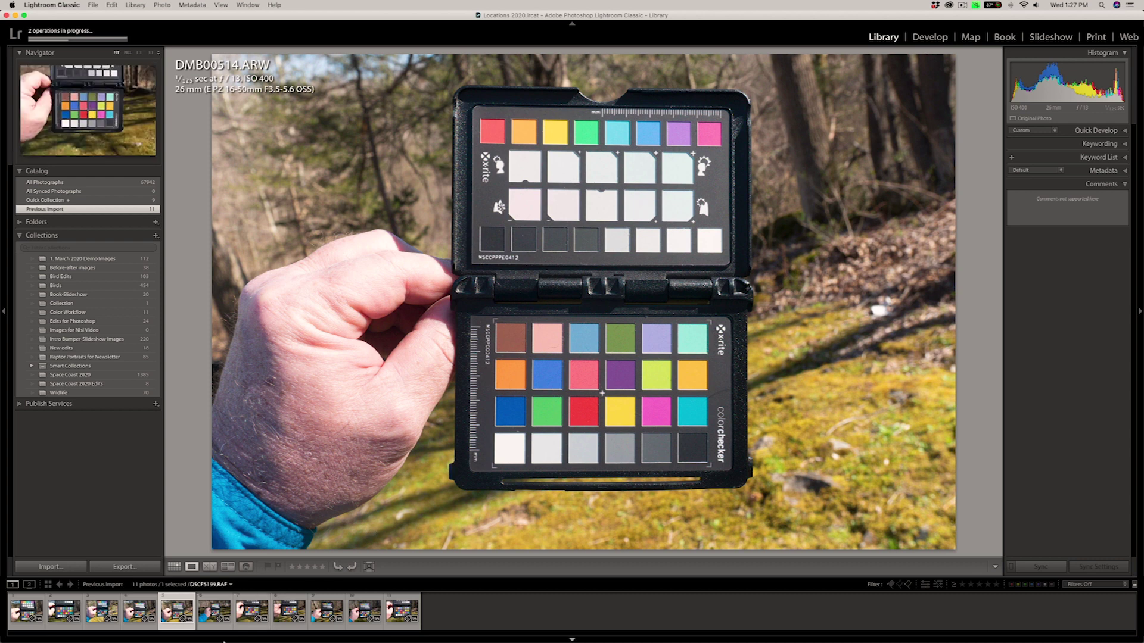
click(289, 611)
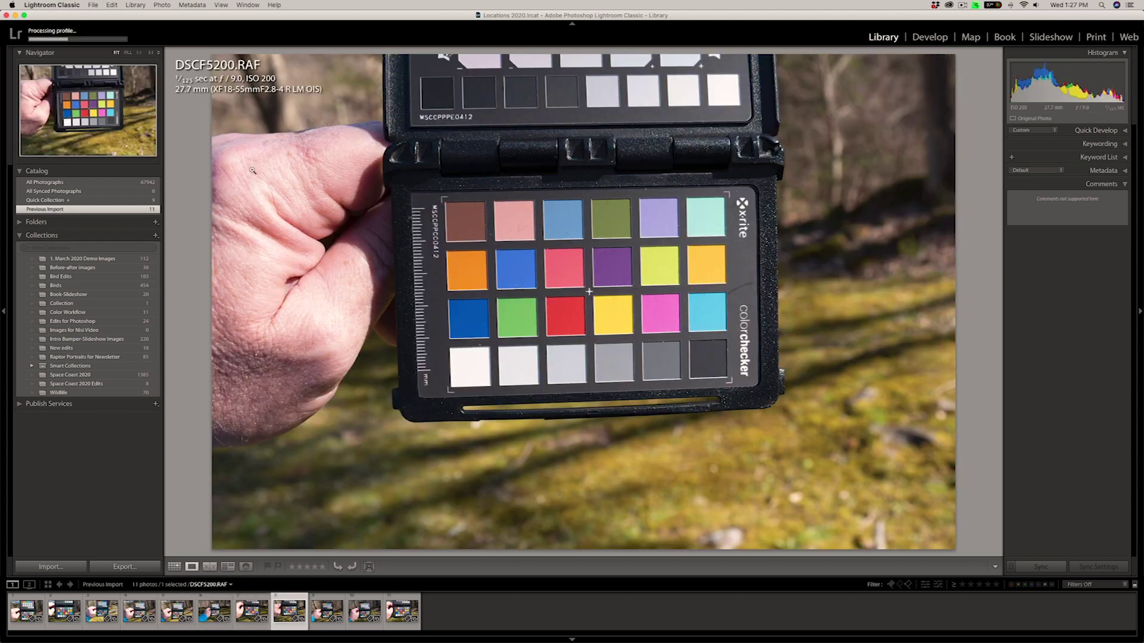
click(92, 5)
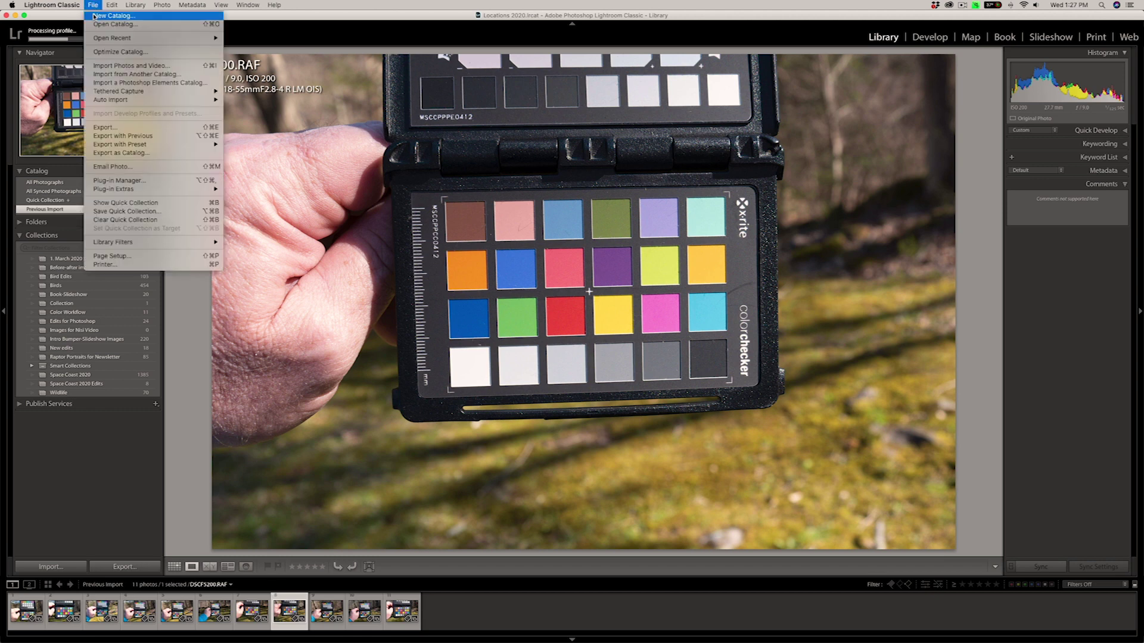
mouse_move(142, 145)
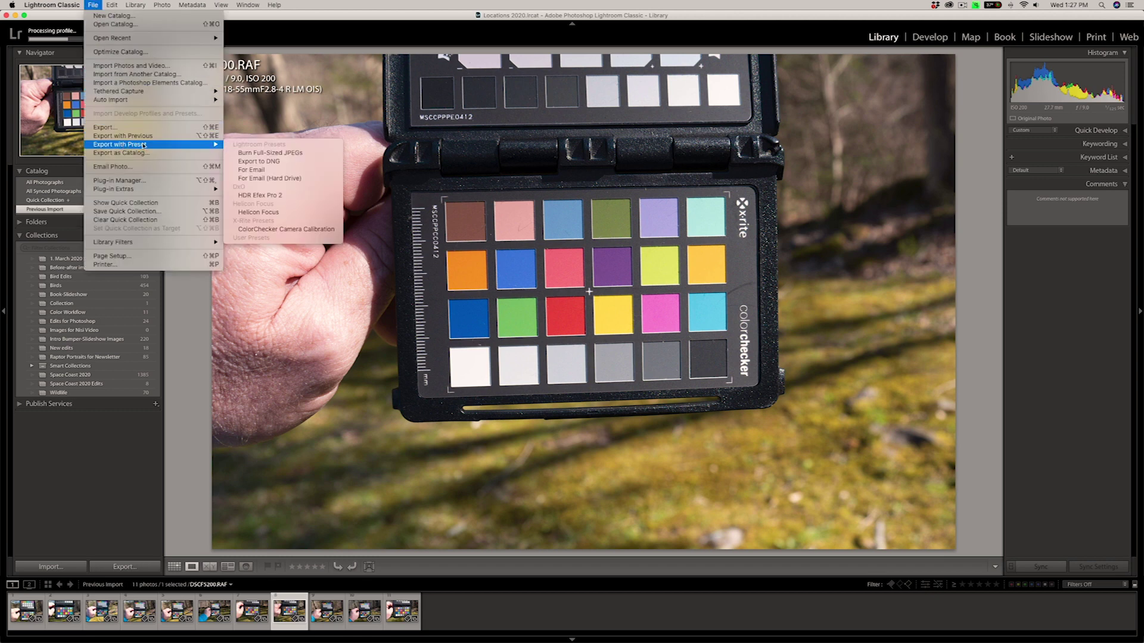
click(286, 229)
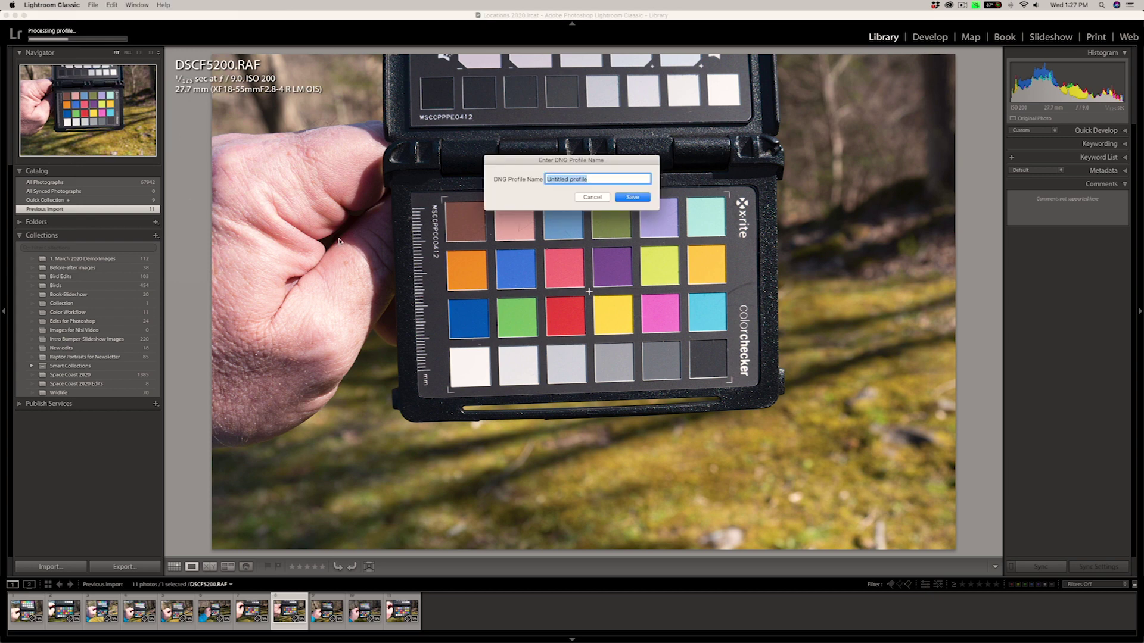
- Save the profile as 'Fujifilm X-T200', dismiss the confirmation, and select DSCF3187.RAF
text(Fujifilm)
text(200)
click(623, 199)
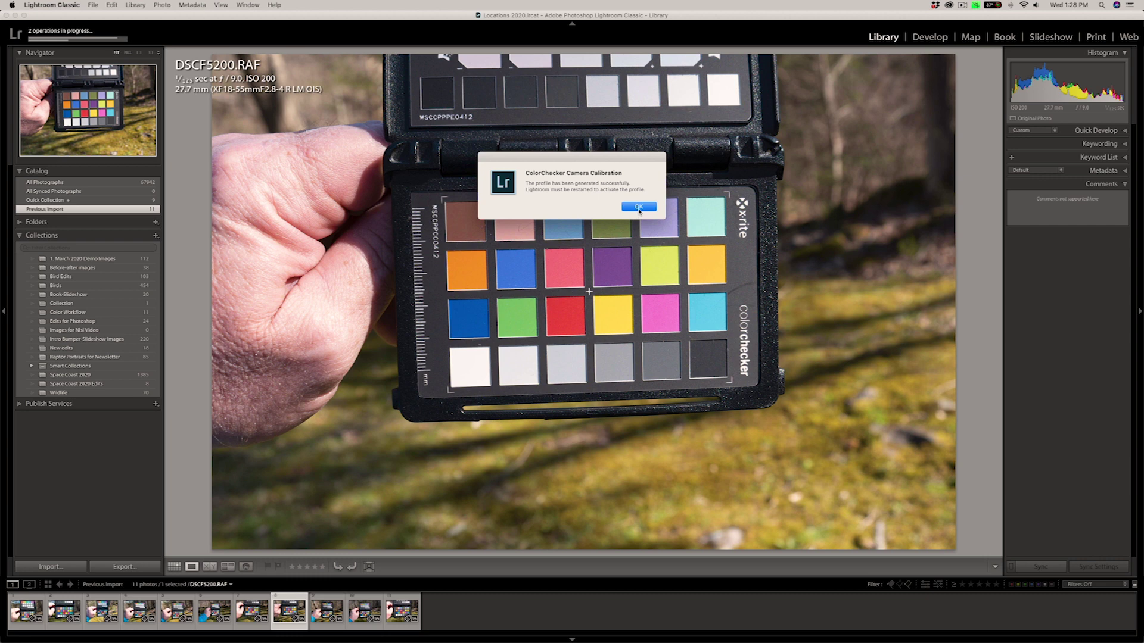
click(638, 206)
click(365, 610)
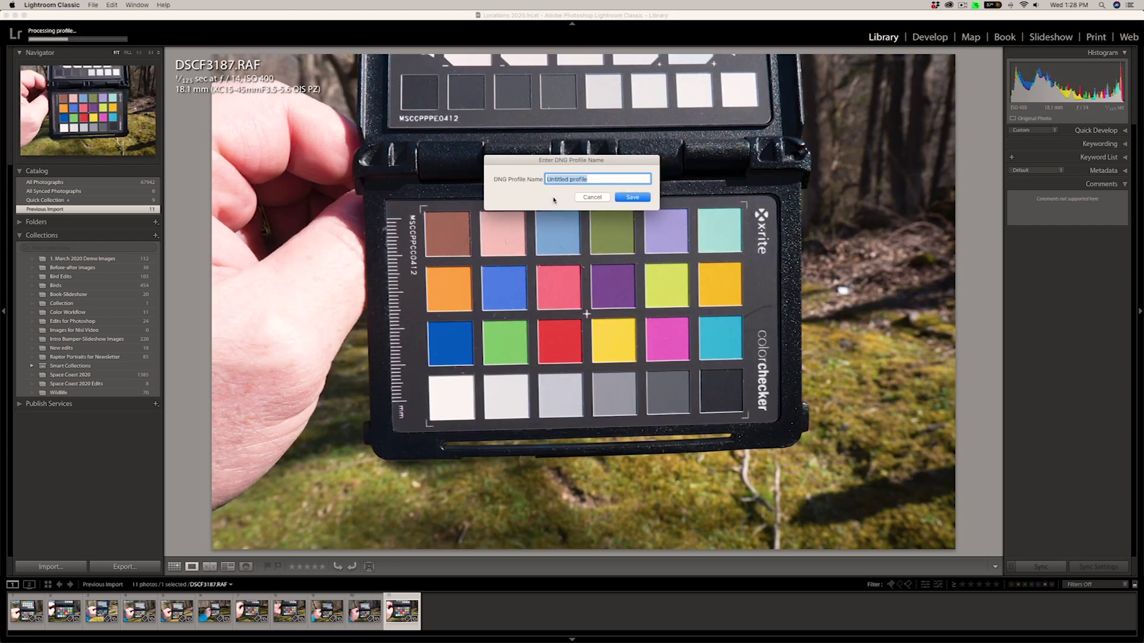
- Save the DSCF3187.RAF profile as 'Fujifilm X-A7' and browse back to IMG_5608.CR2
text(Fujifilm X-A7)
key(Return)
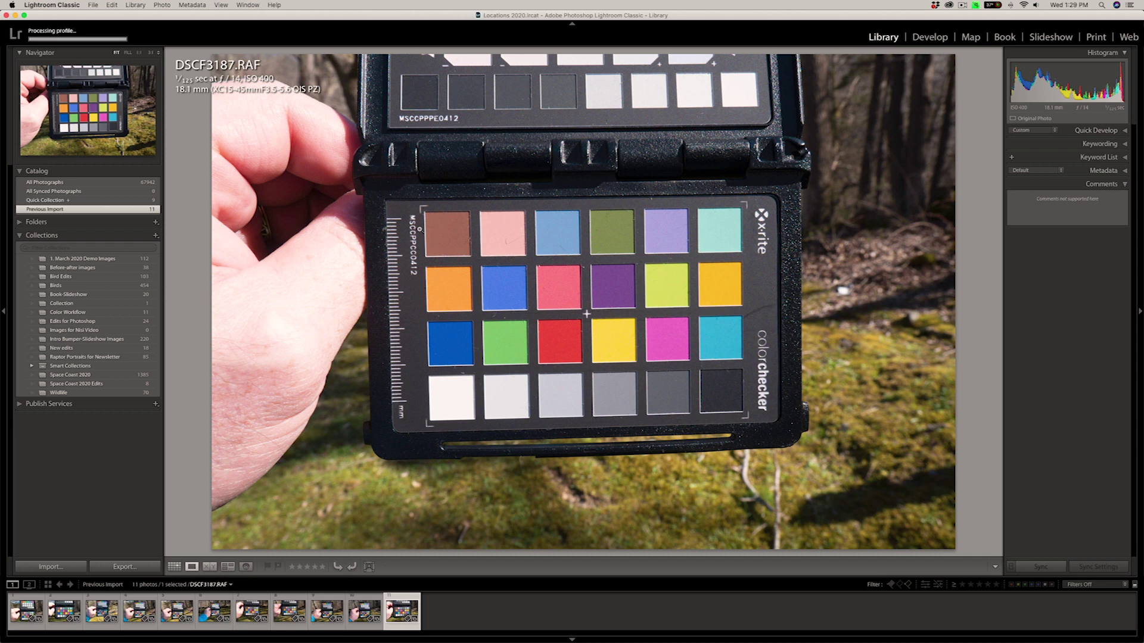
key(Left)
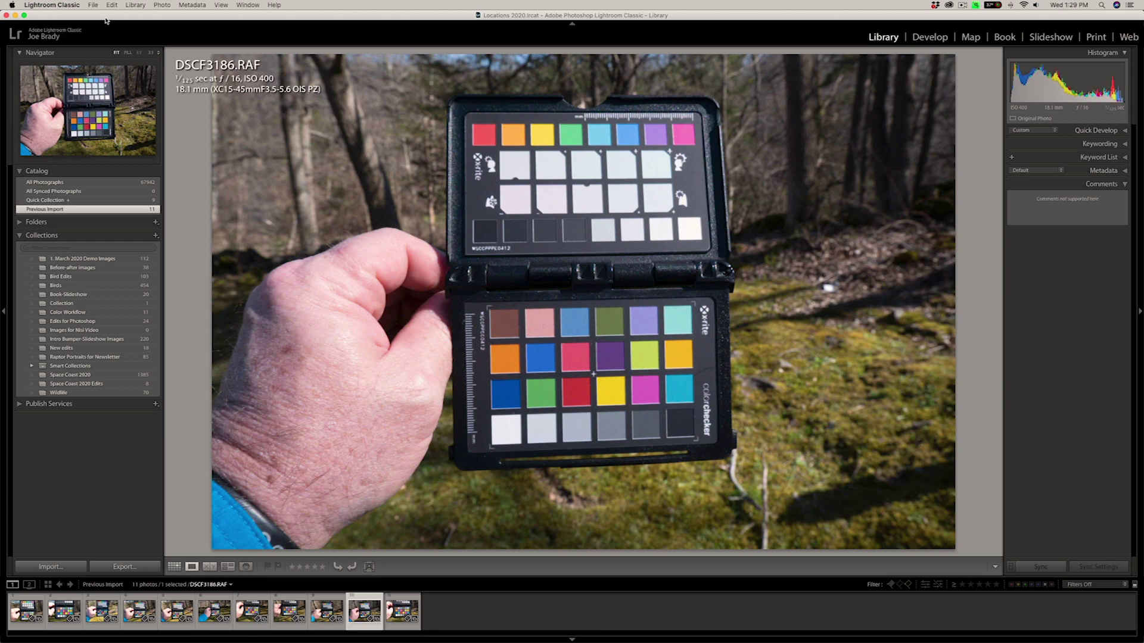
click(71, 5)
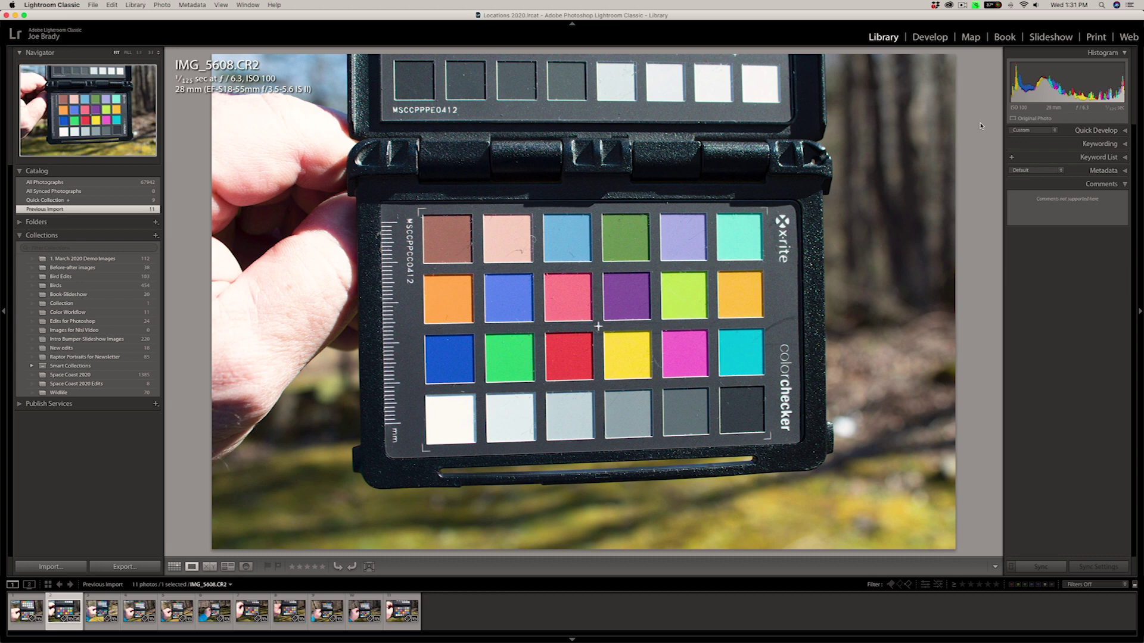
- In Develop, favourite Canon Rebel T7i in the profile browser and apply it to IMG_5608.CR2
click(931, 40)
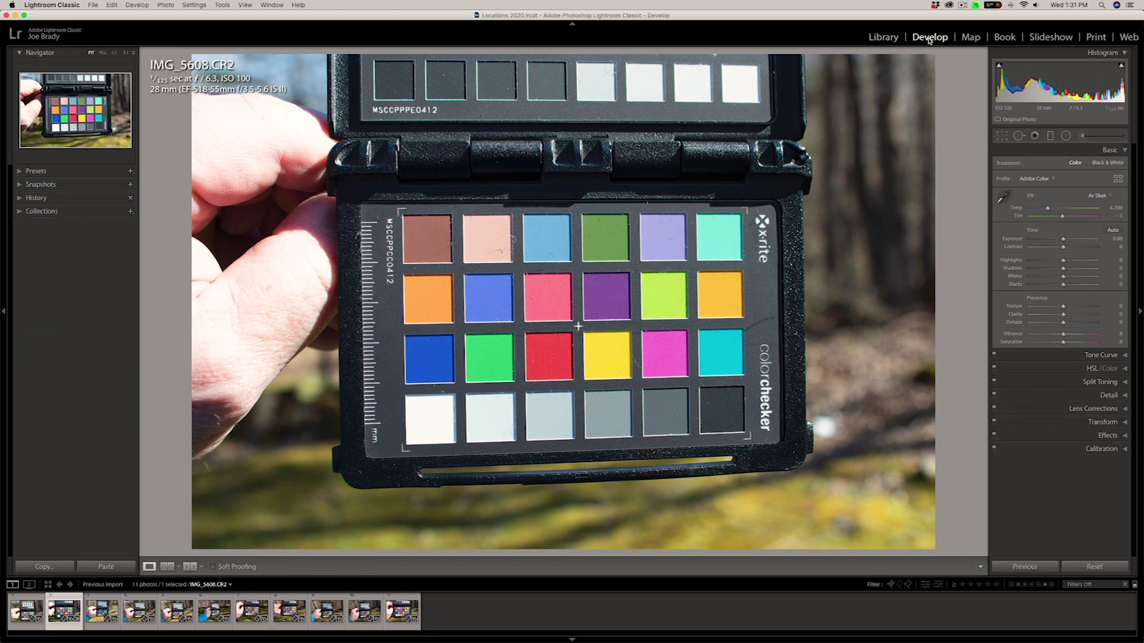
click(1042, 180)
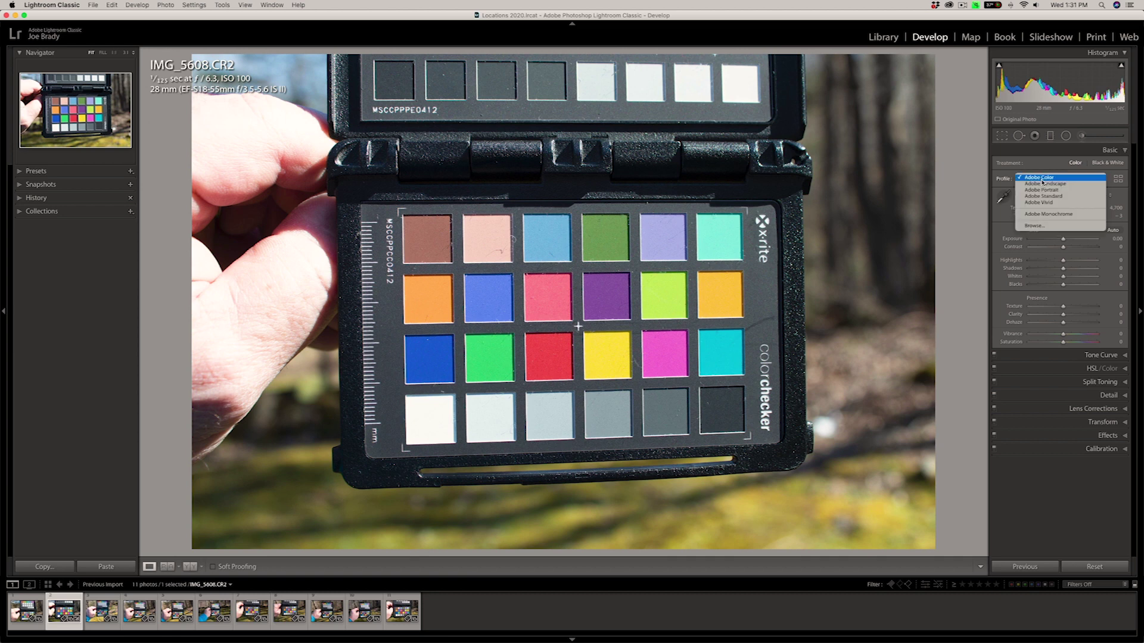
click(1060, 225)
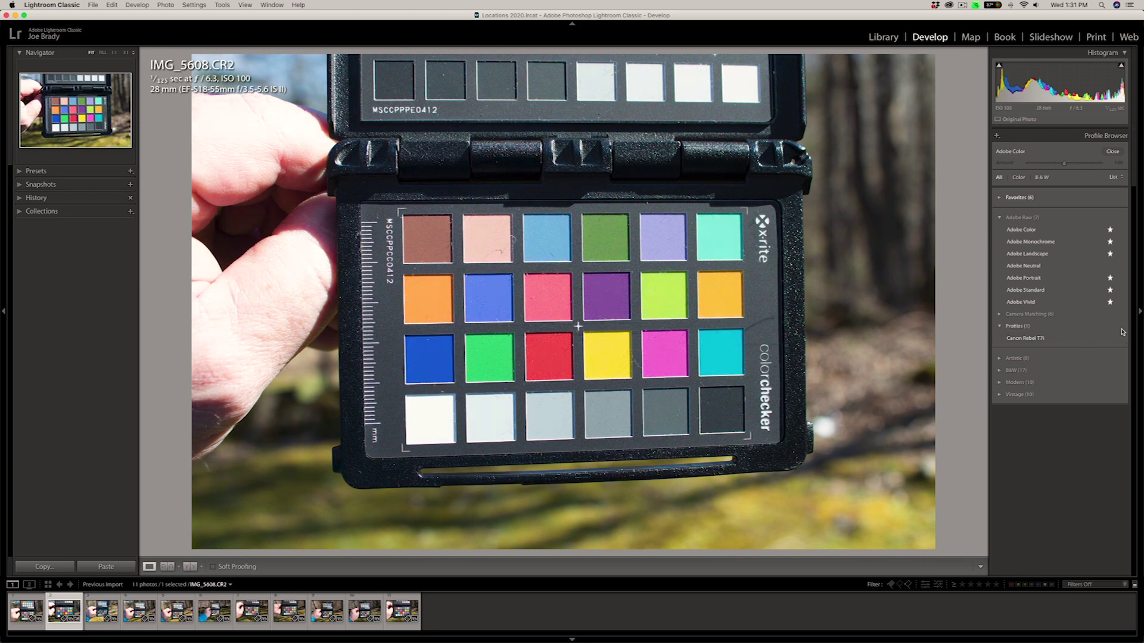
click(1062, 339)
click(1110, 338)
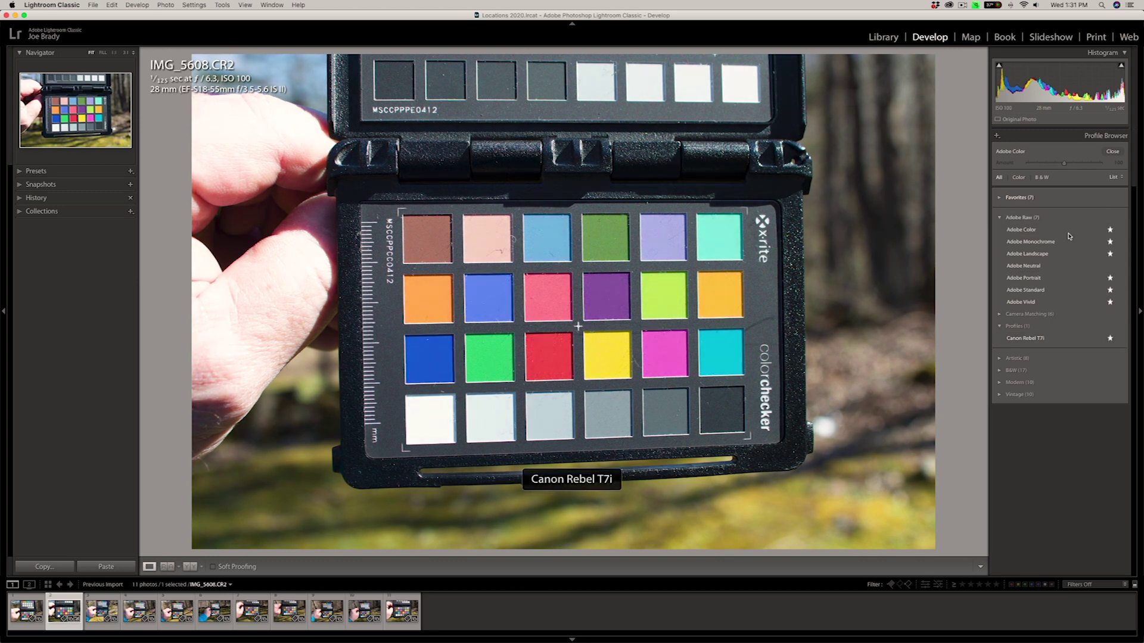
click(1114, 151)
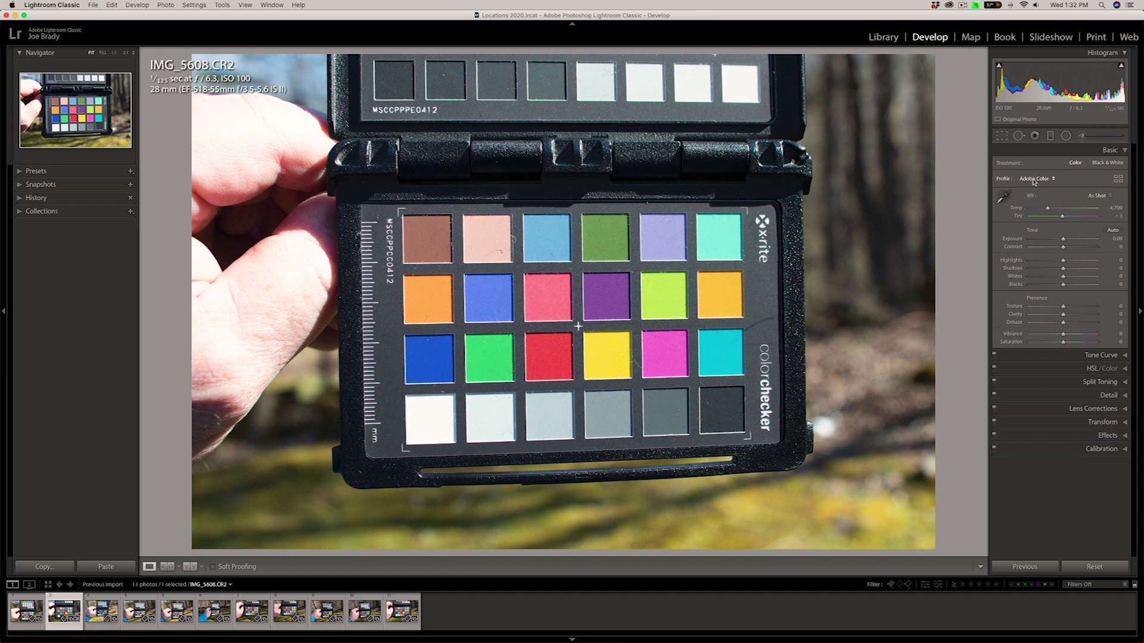
click(1042, 179)
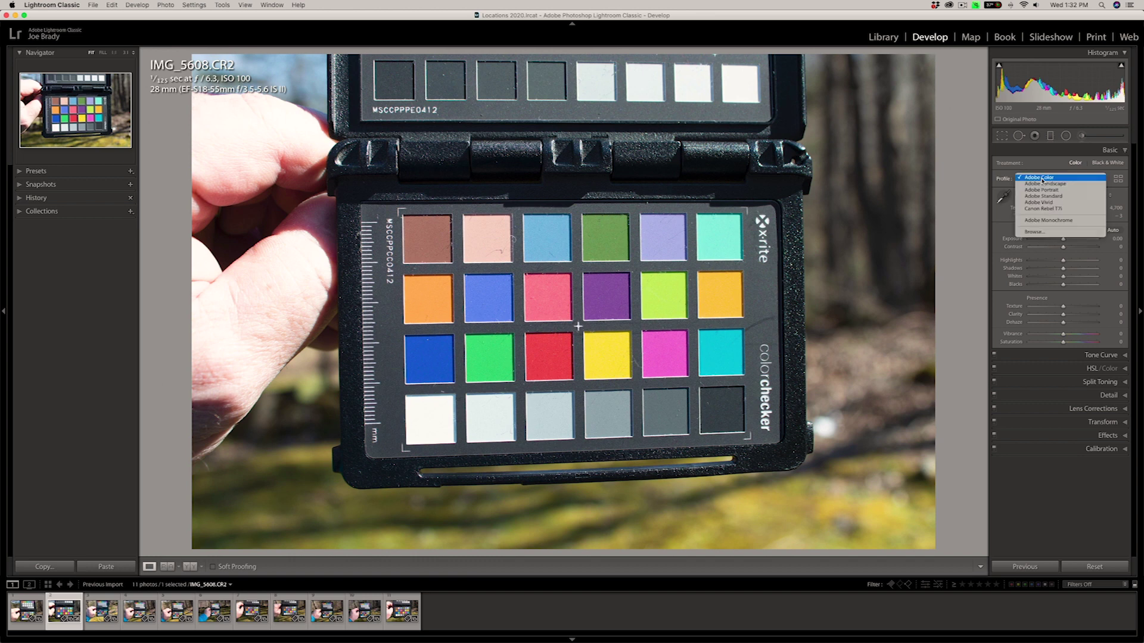
click(1056, 209)
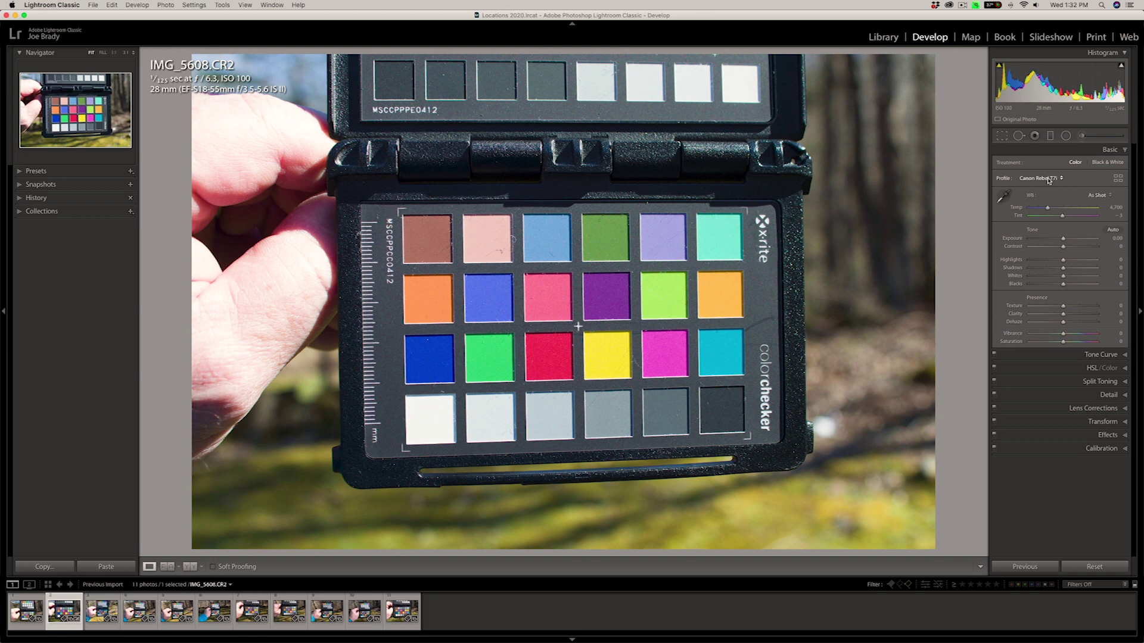
- Compare Adobe Color with Canon Rebel T7i, keep Canon Rebel T7i, and Cmd-select the first thumbnail
click(1049, 180)
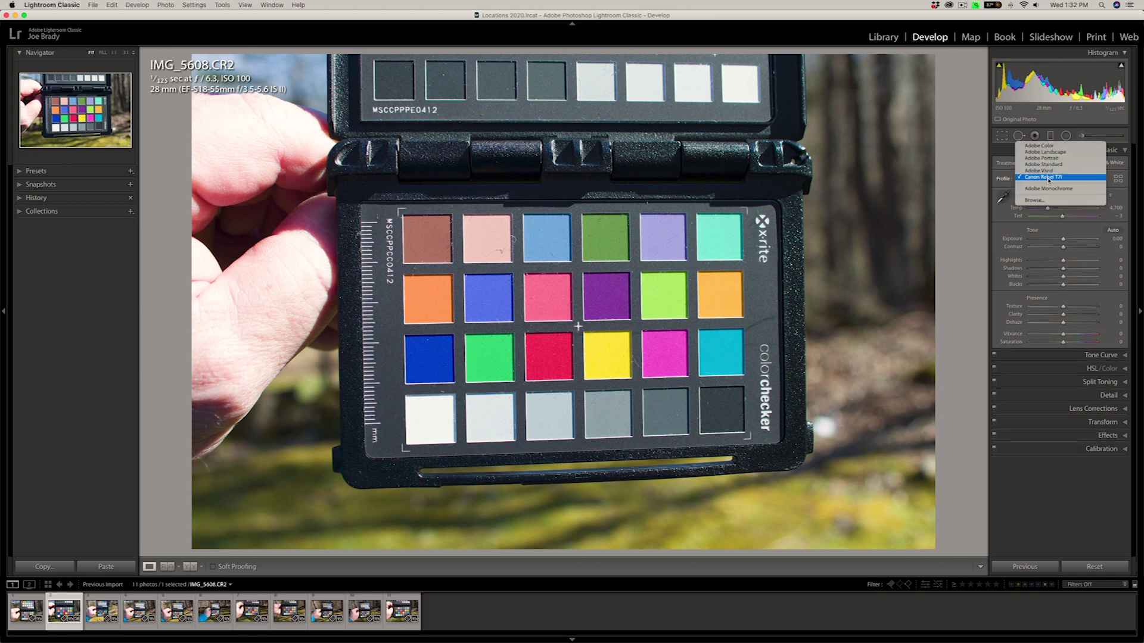
click(1046, 147)
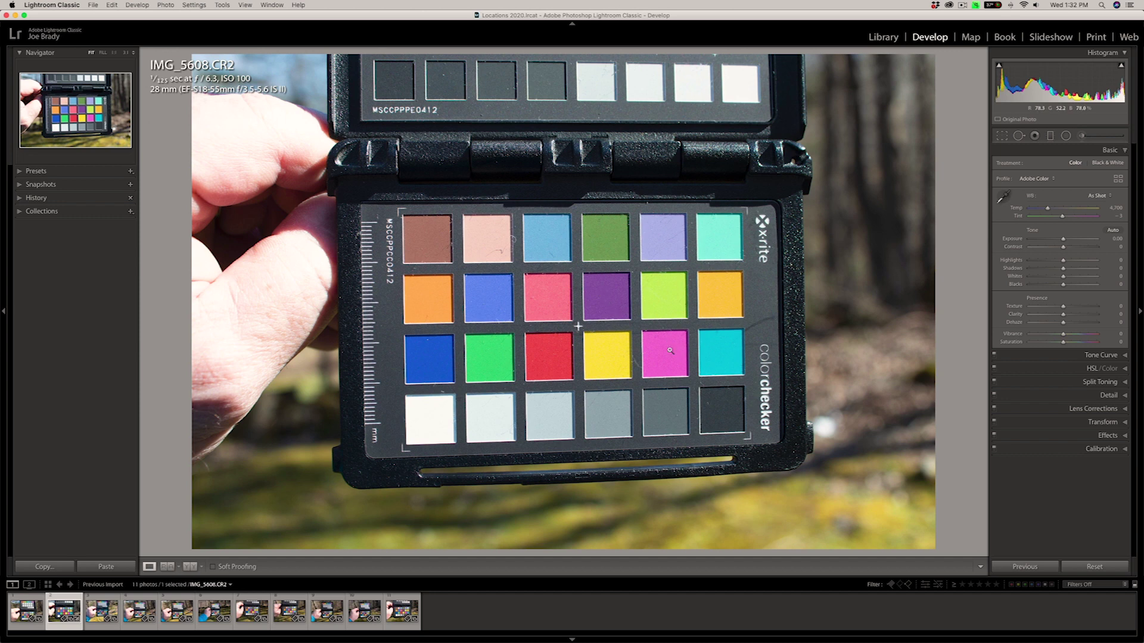
click(1044, 179)
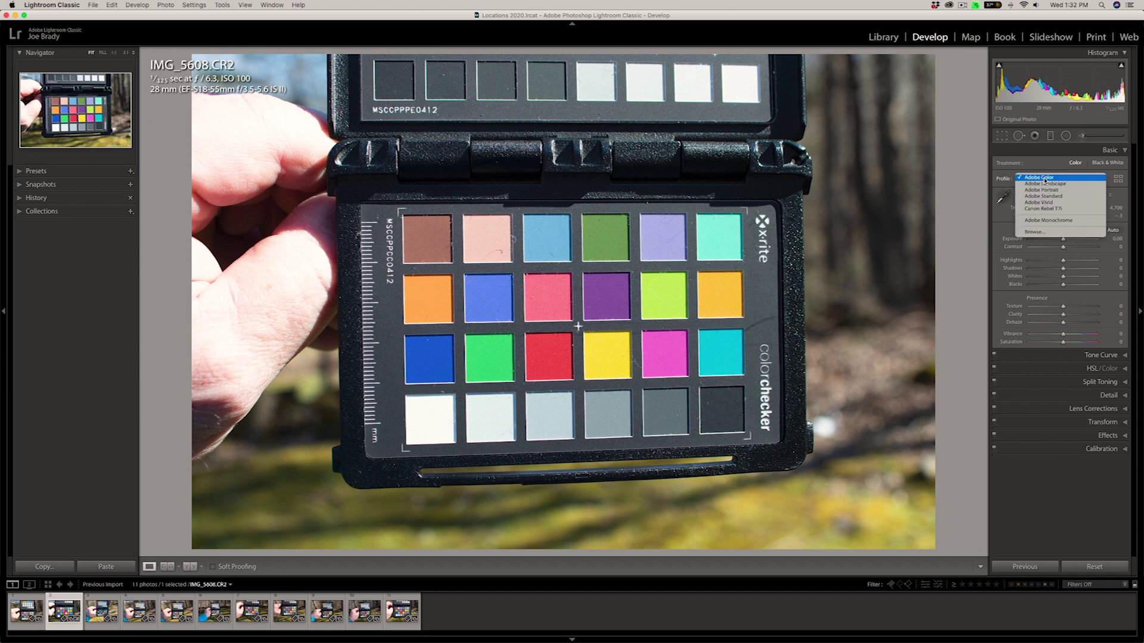
click(1047, 208)
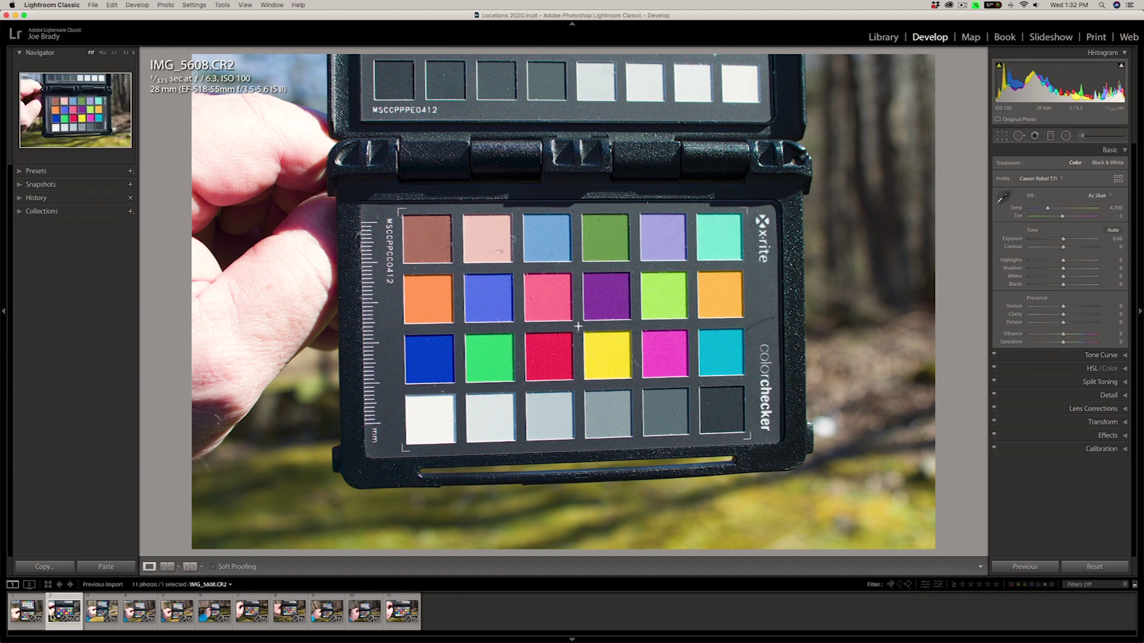
super+click(29, 612)
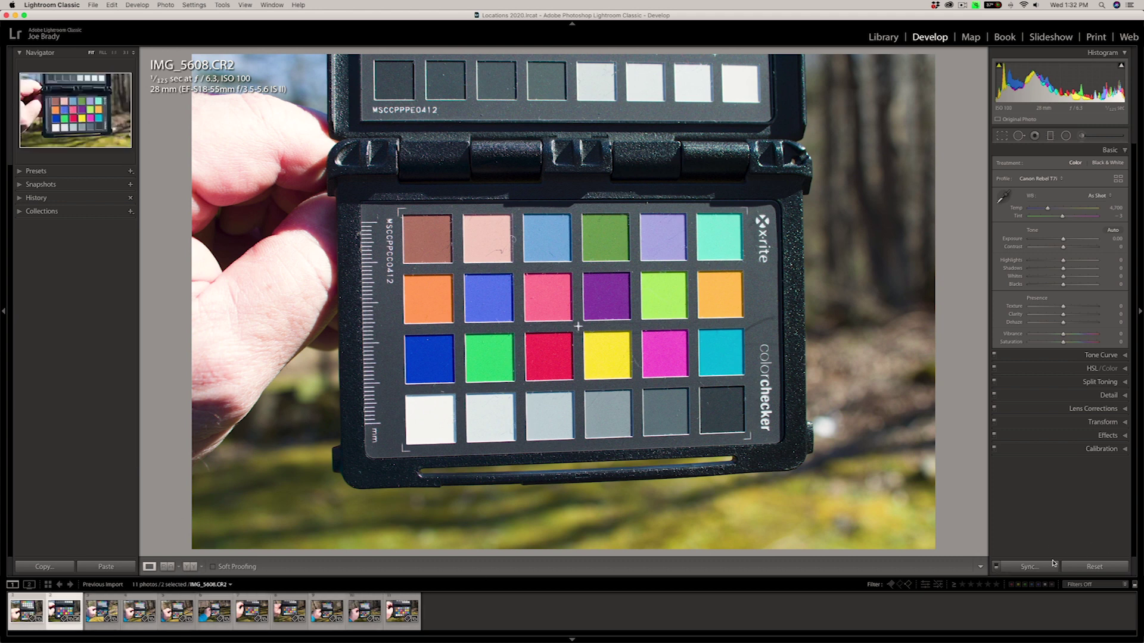
- Sync only Treatment & Profile, Process Version and Calibration to the other selected photo
click(1029, 567)
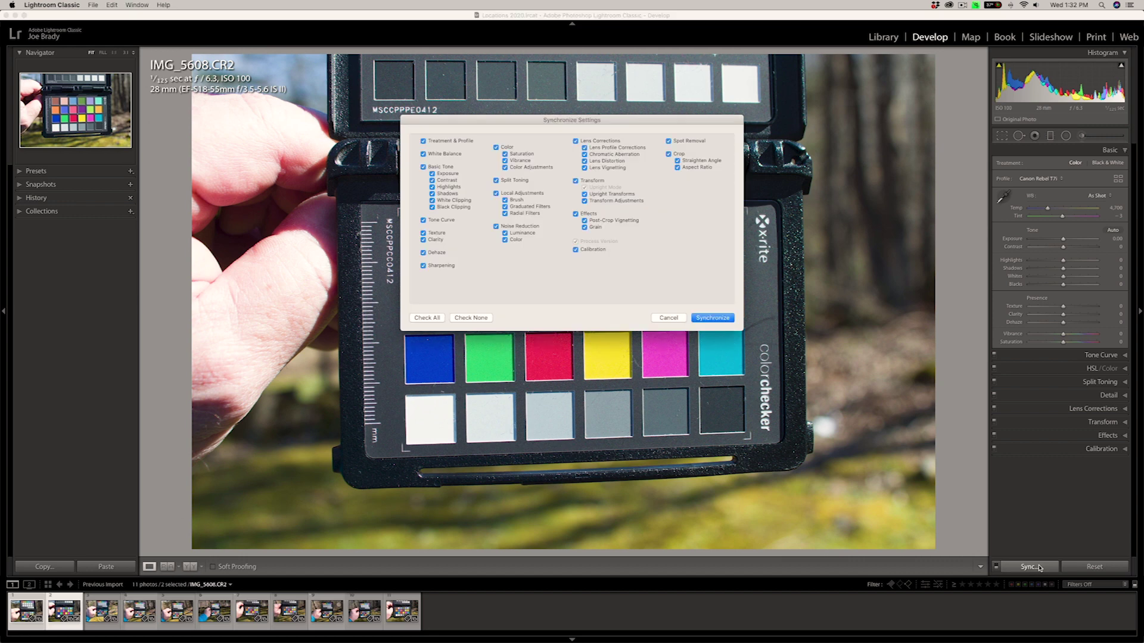
click(480, 318)
click(423, 142)
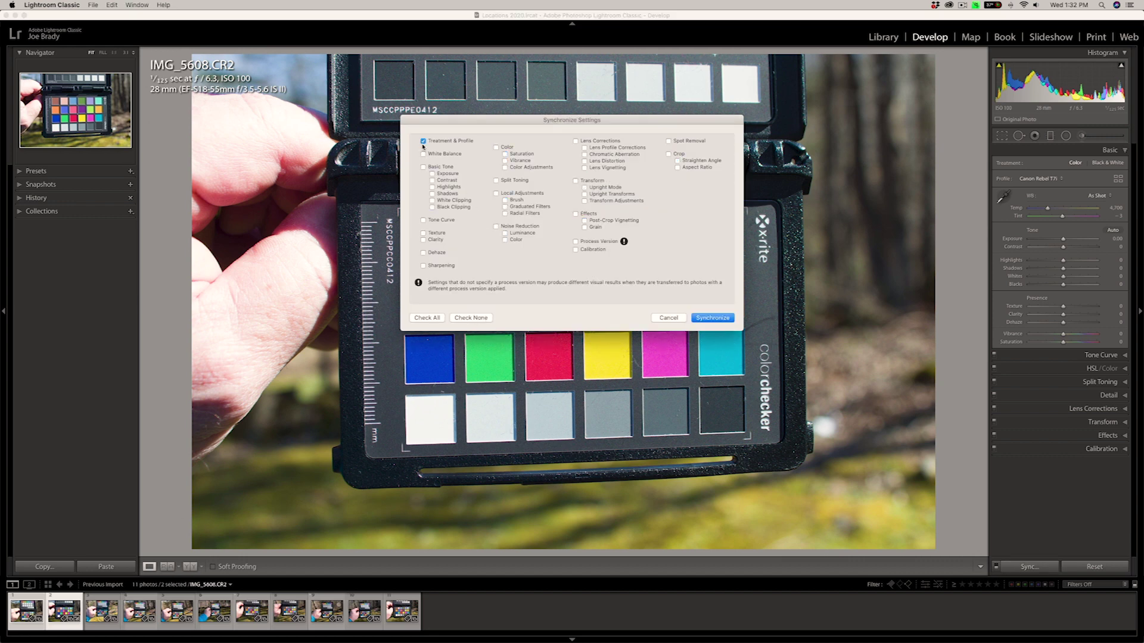
click(576, 242)
click(576, 250)
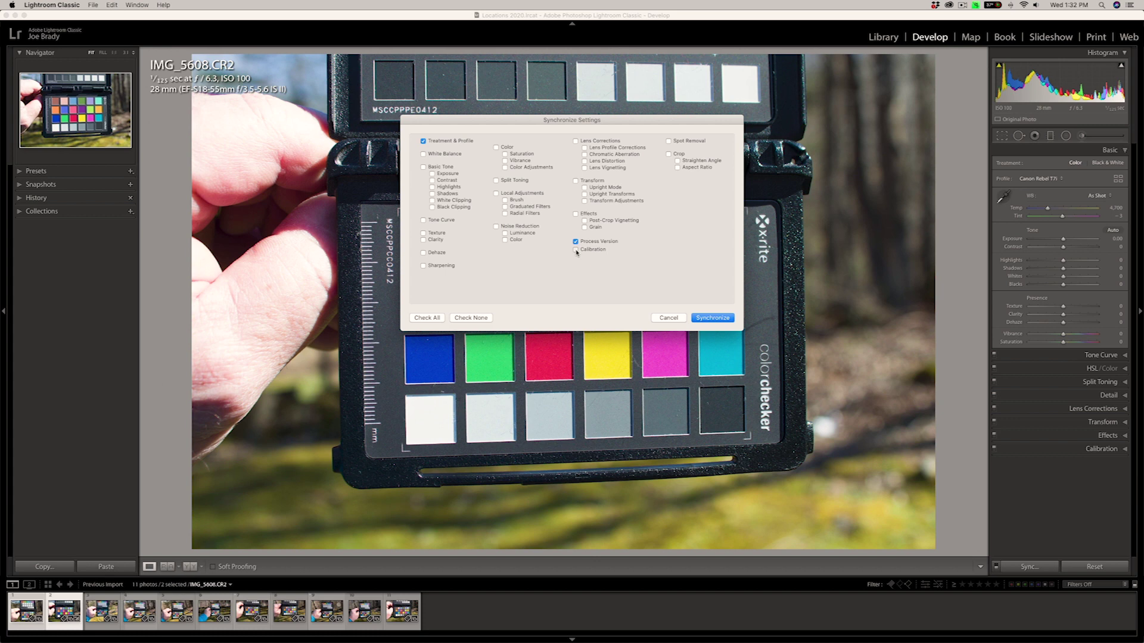
click(713, 319)
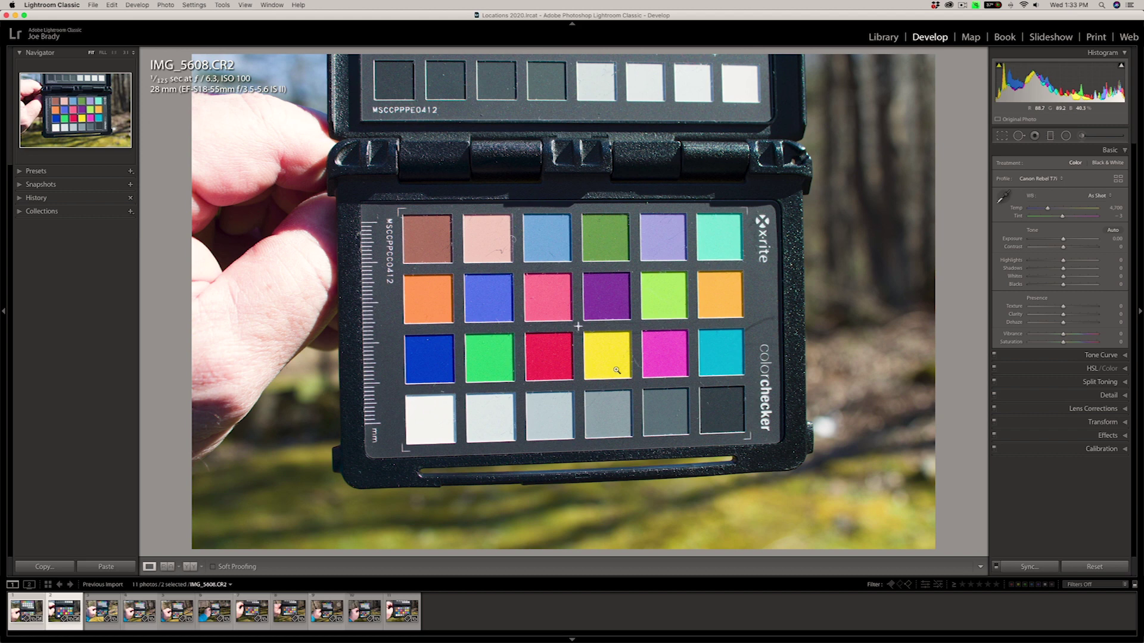
- Sample white balance from the chart's white patch, giving Temp 5,600 and Tint +13
click(1003, 197)
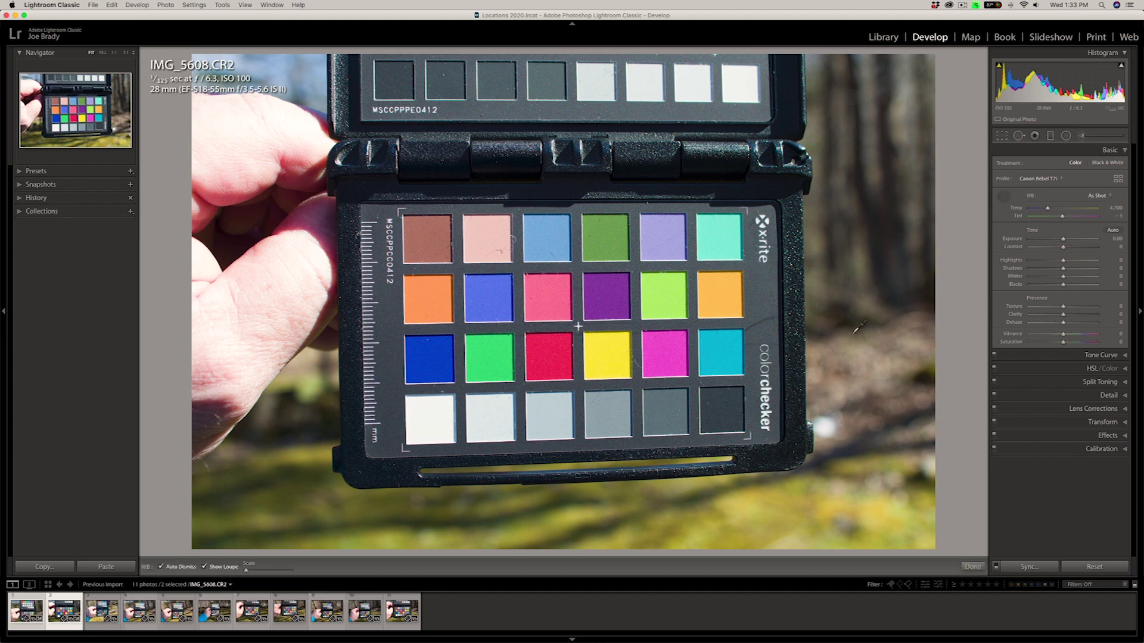
click(724, 292)
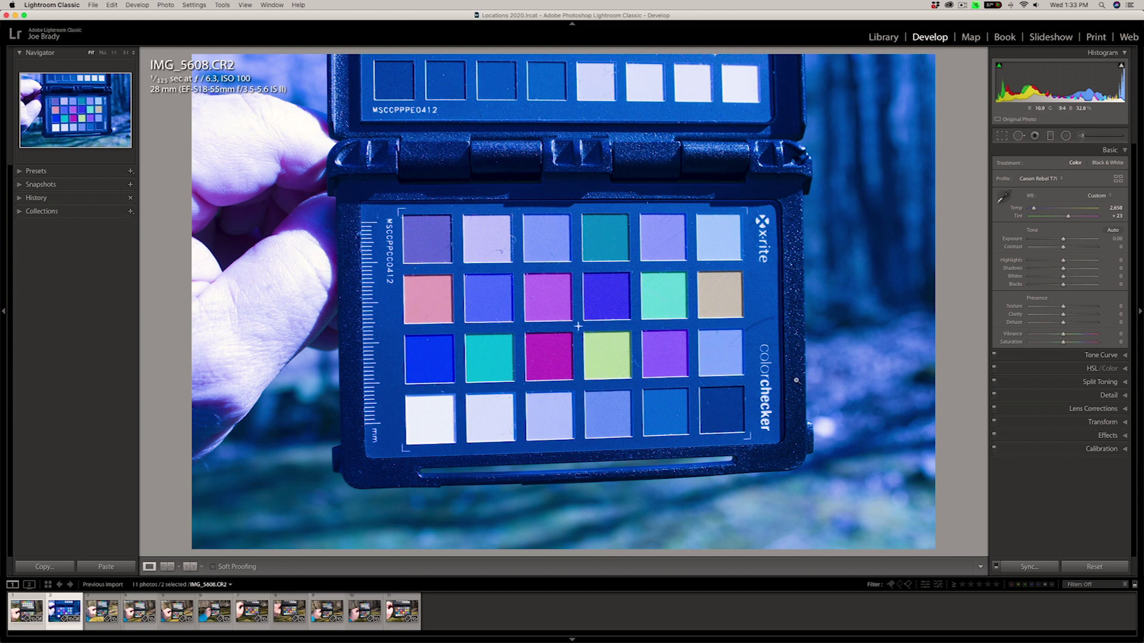
click(1003, 196)
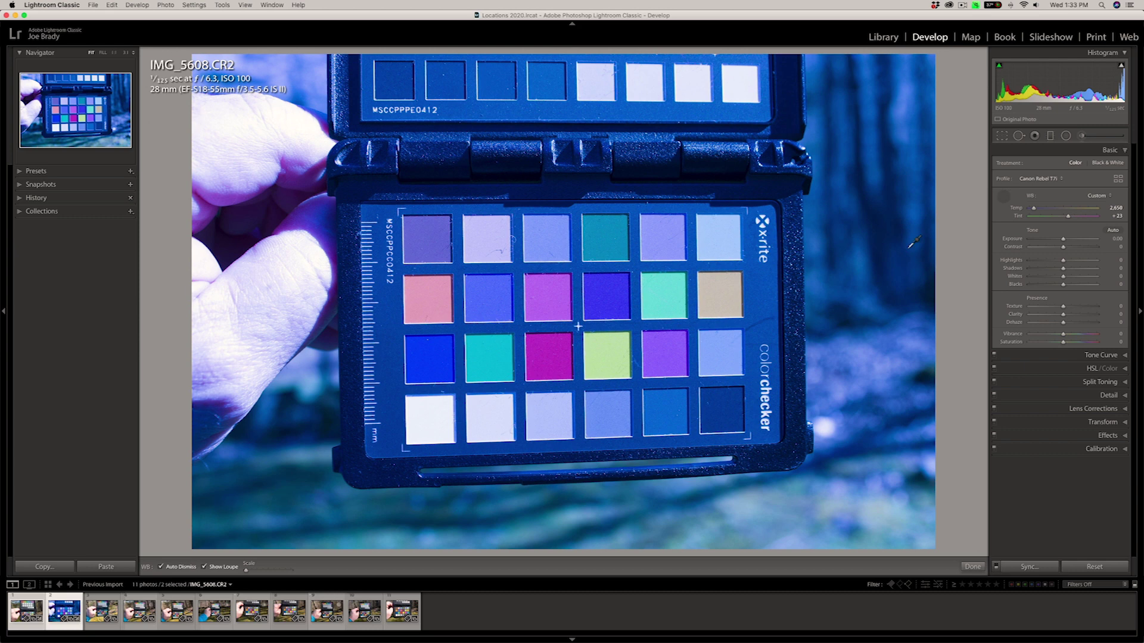
click(442, 417)
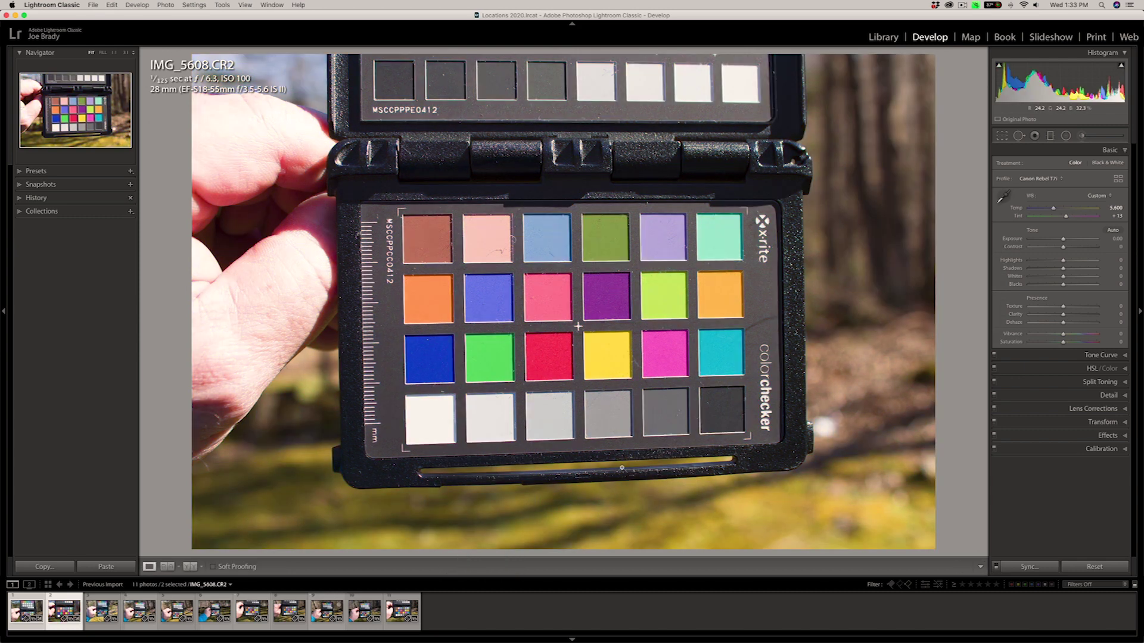
- Compare Adobe Color against Canon Rebel T7i, ending on Canon Rebel T7i
click(1041, 178)
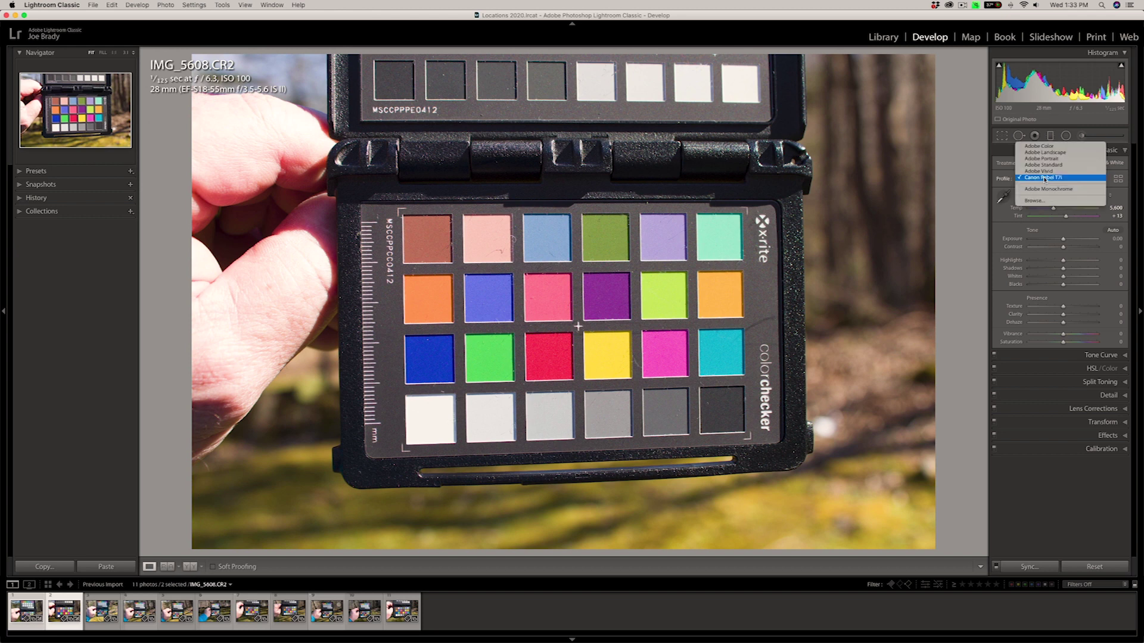
click(1043, 149)
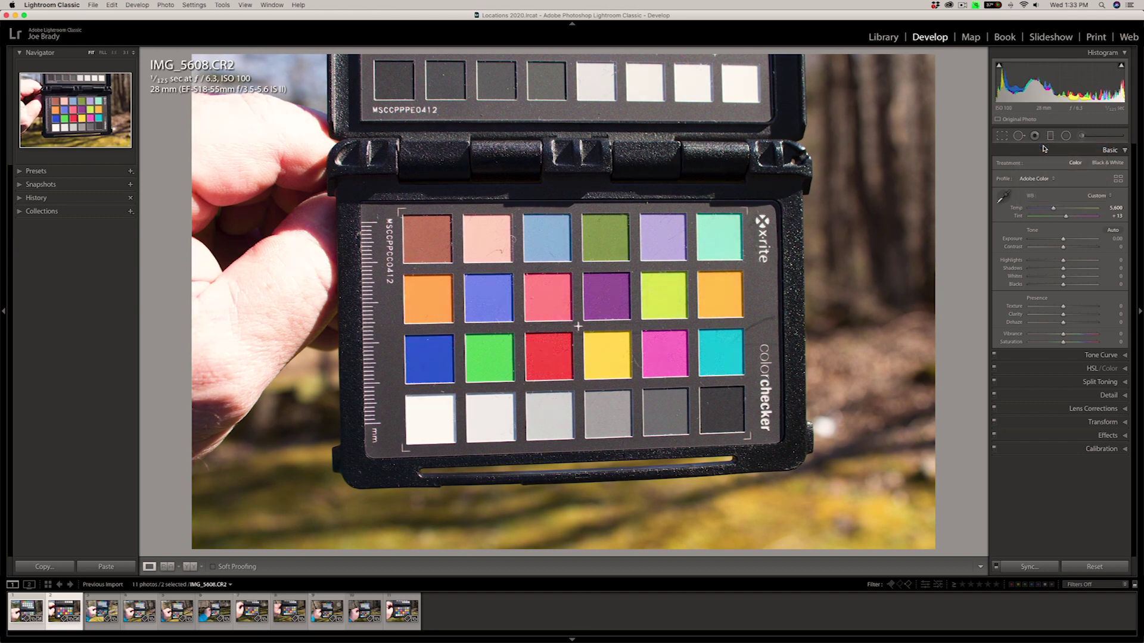
click(1041, 179)
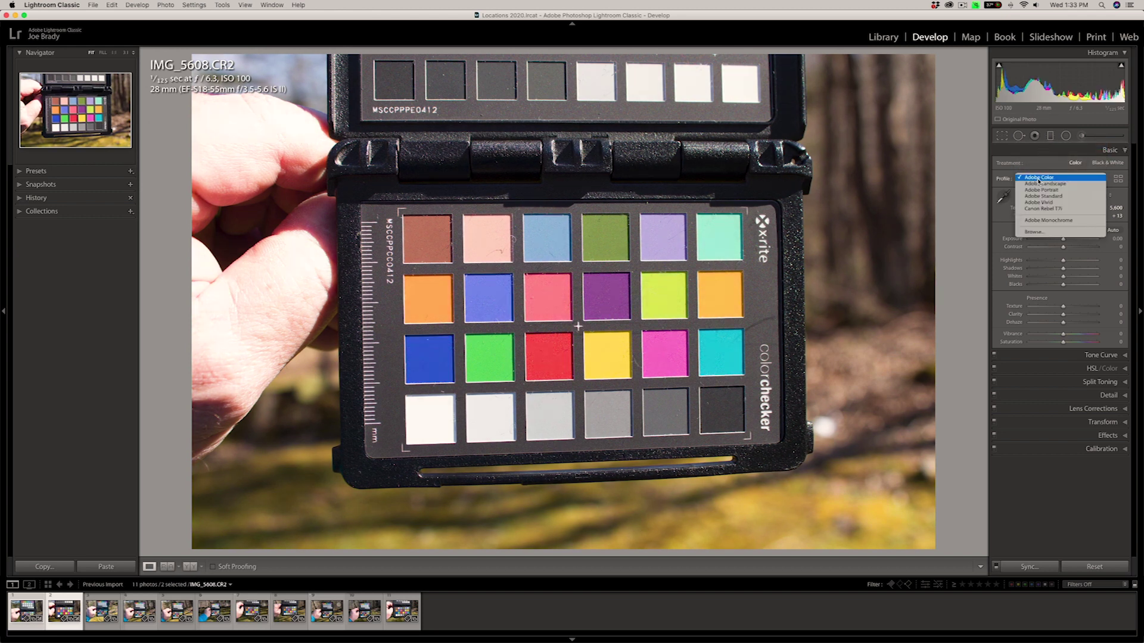
click(1040, 209)
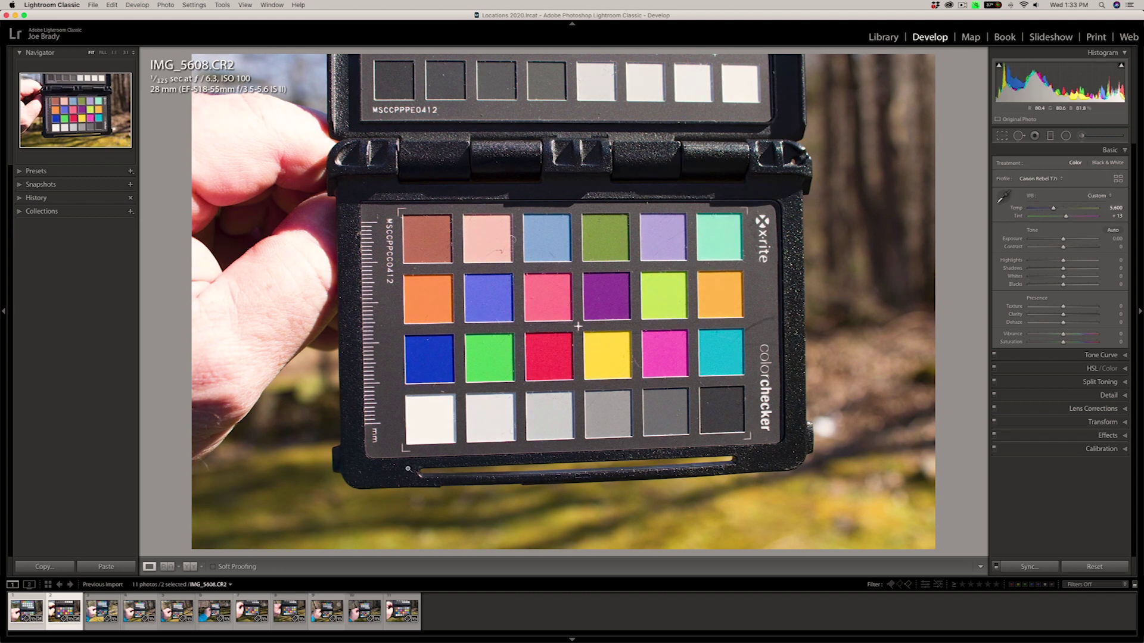
- Move through the Sony shots to DMB00514.ARW
click(102, 612)
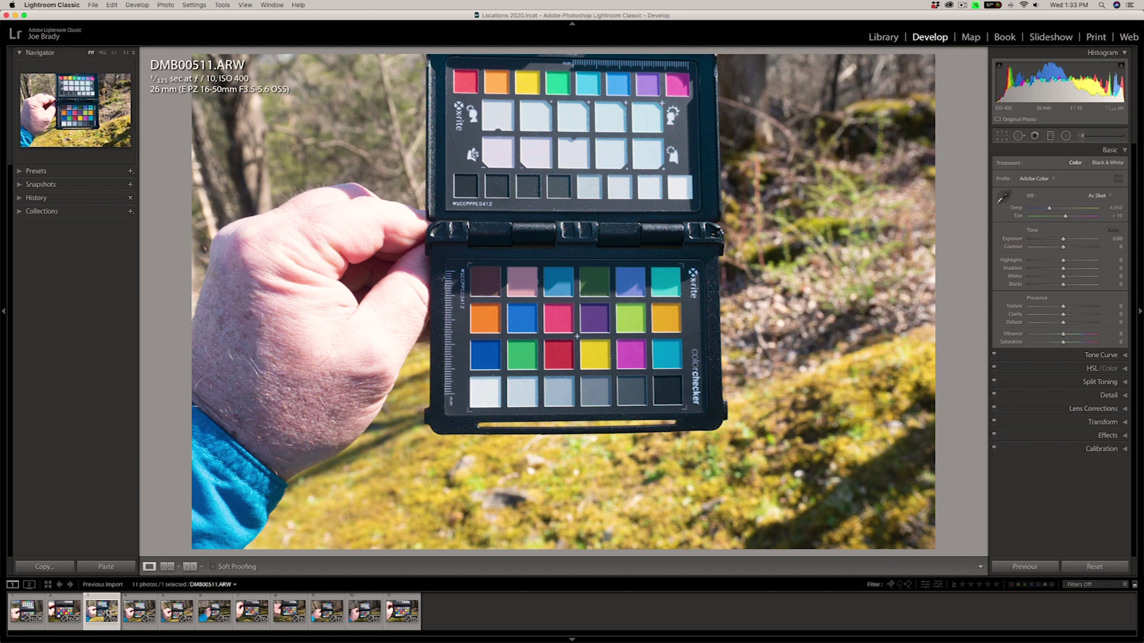
click(143, 614)
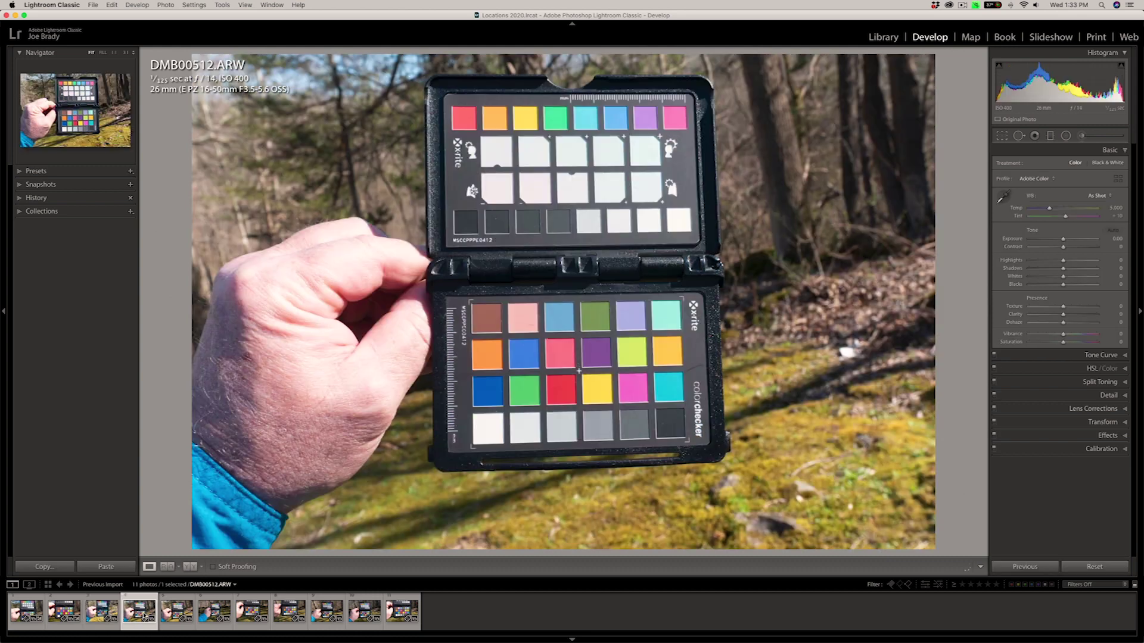
click(177, 611)
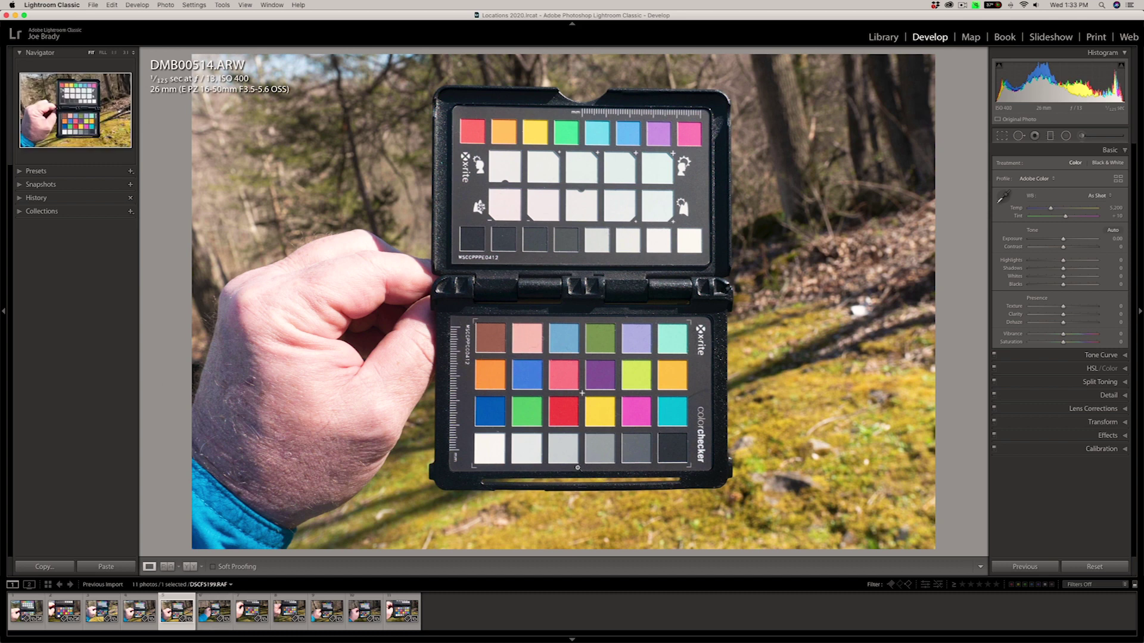
- Favourite Sony a6300 Daylight in the profile browser and apply it to DMB00514.ARW
click(1036, 178)
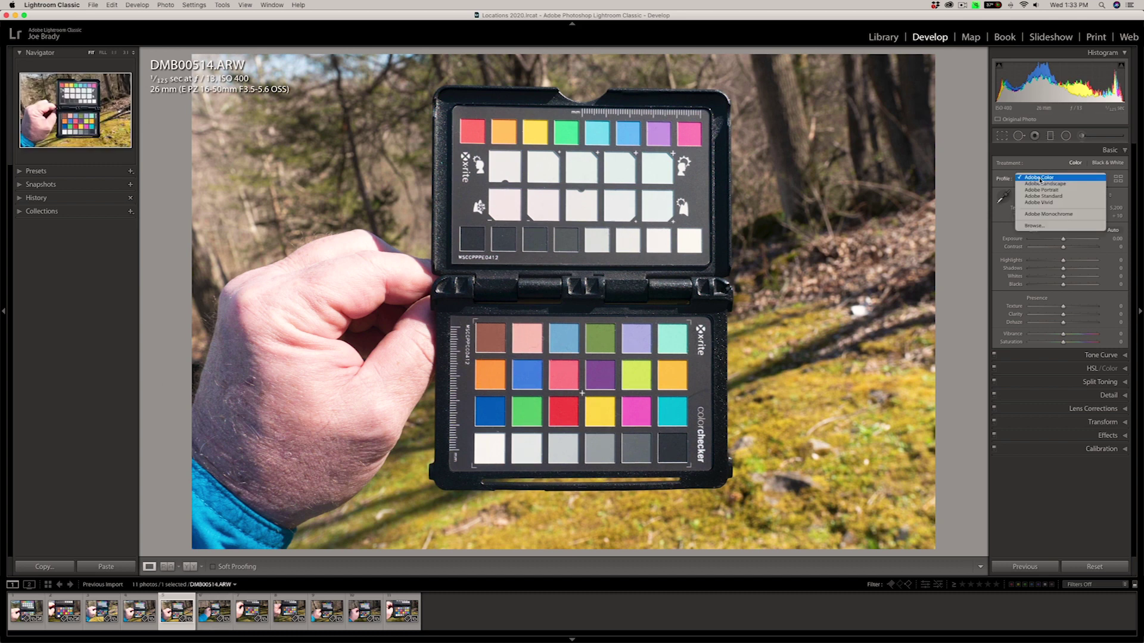
click(1046, 232)
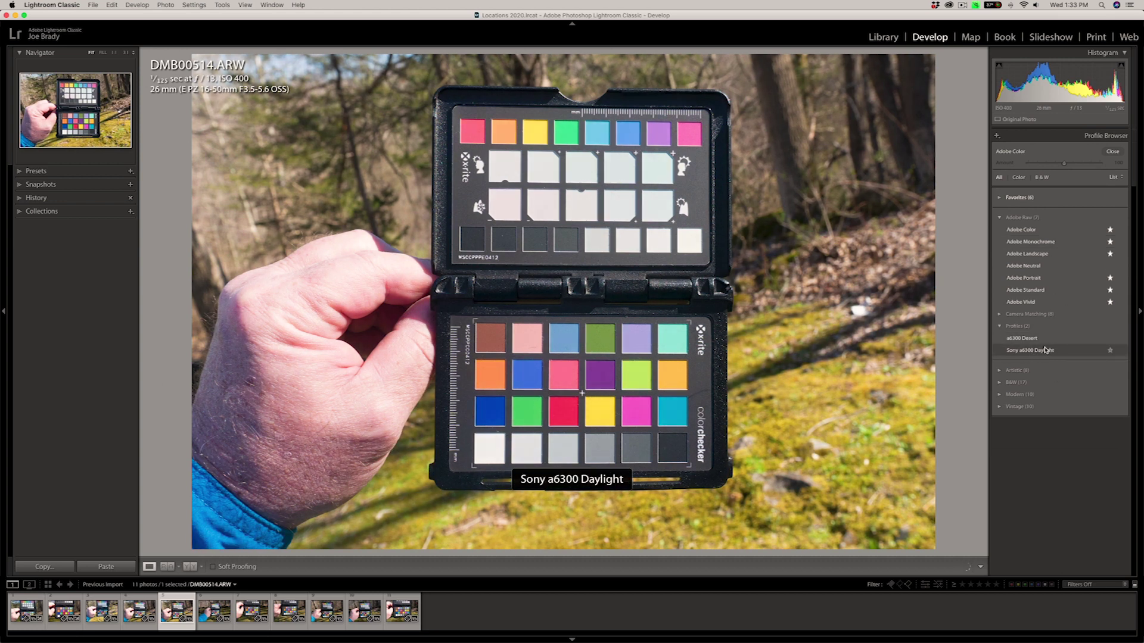
click(1111, 350)
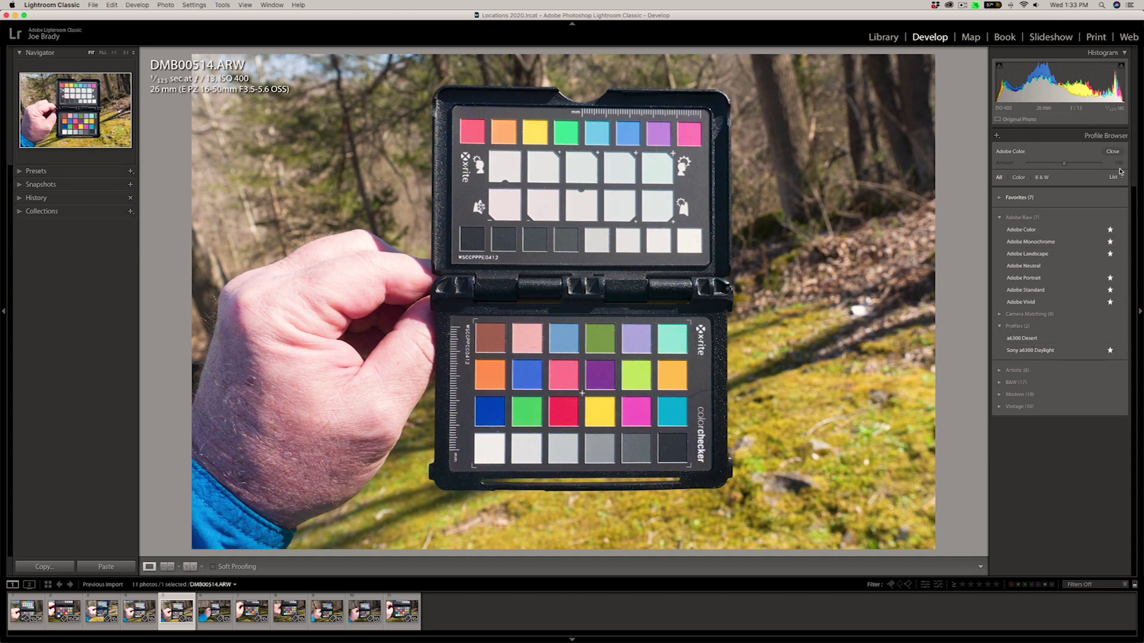
click(1112, 151)
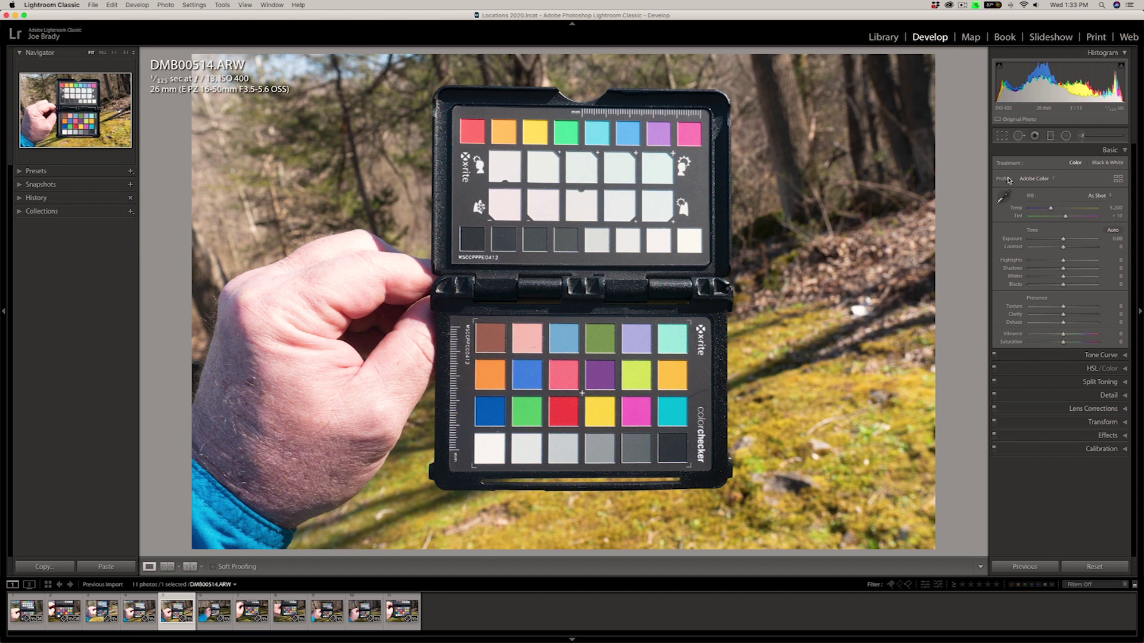
click(1043, 179)
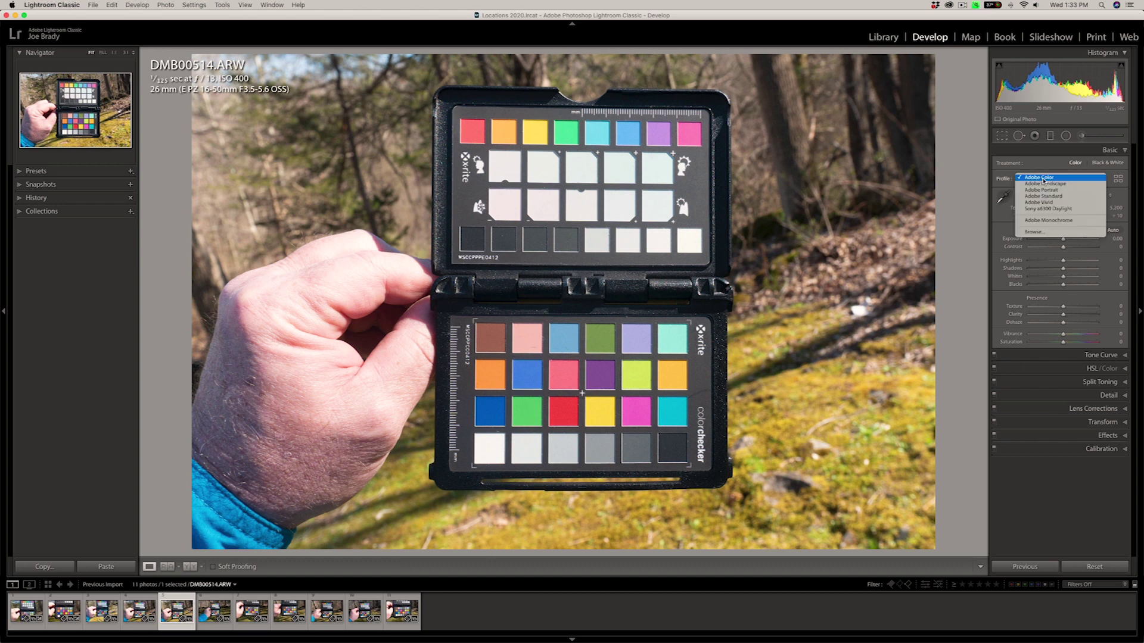
click(1067, 210)
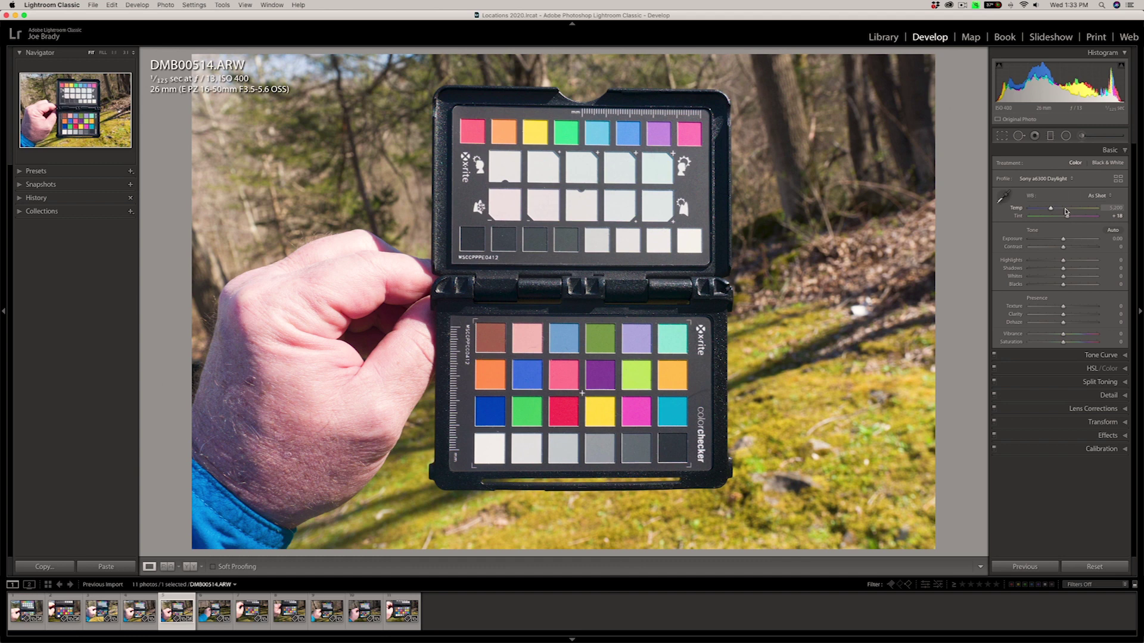
- Zoom the photo to 1:3, then to 1:2, and pan to the lower colour chart
click(133, 52)
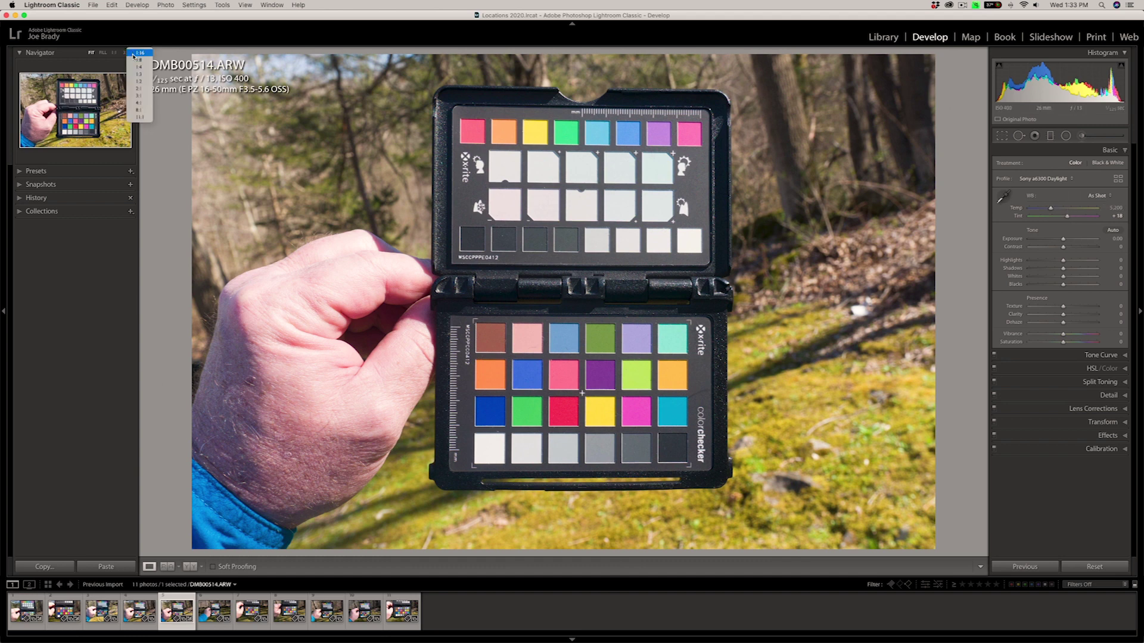
click(140, 75)
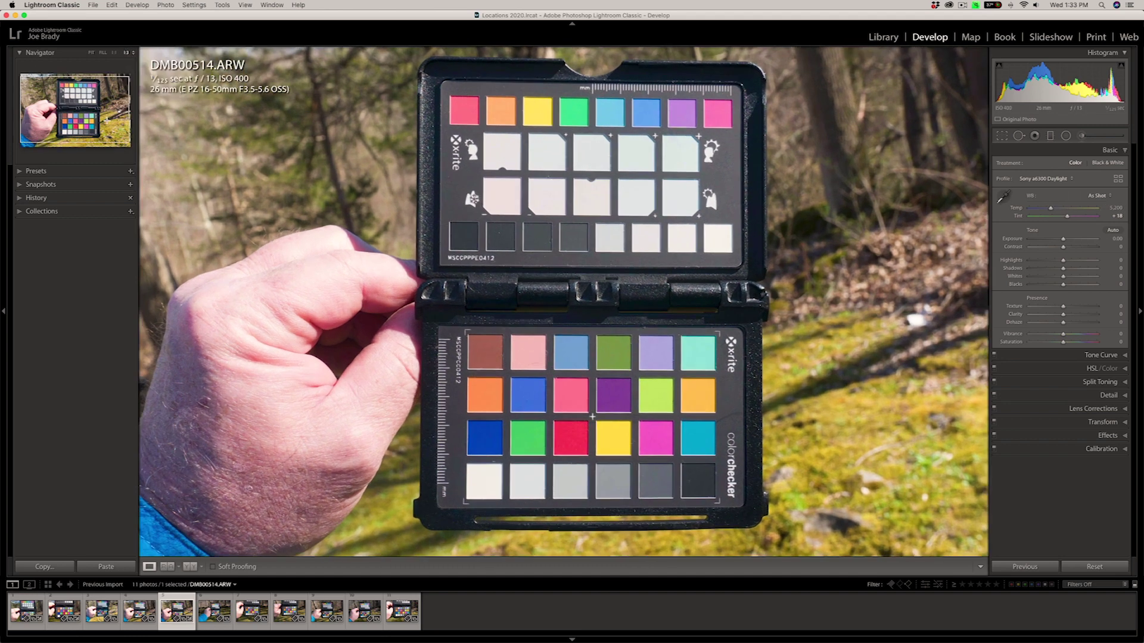
click(132, 53)
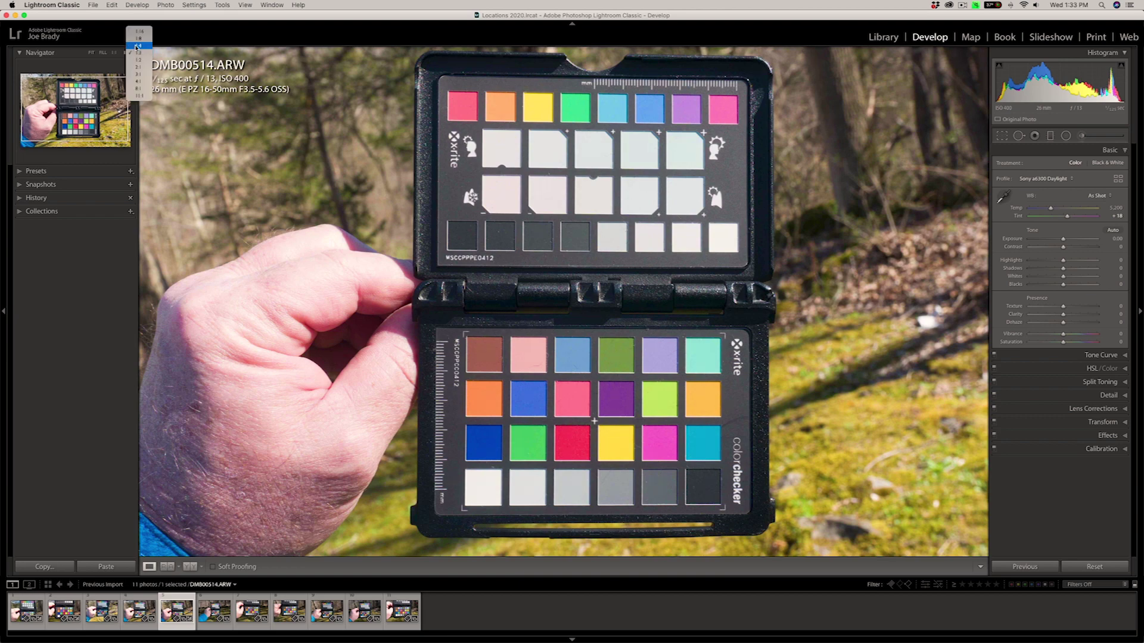
click(138, 60)
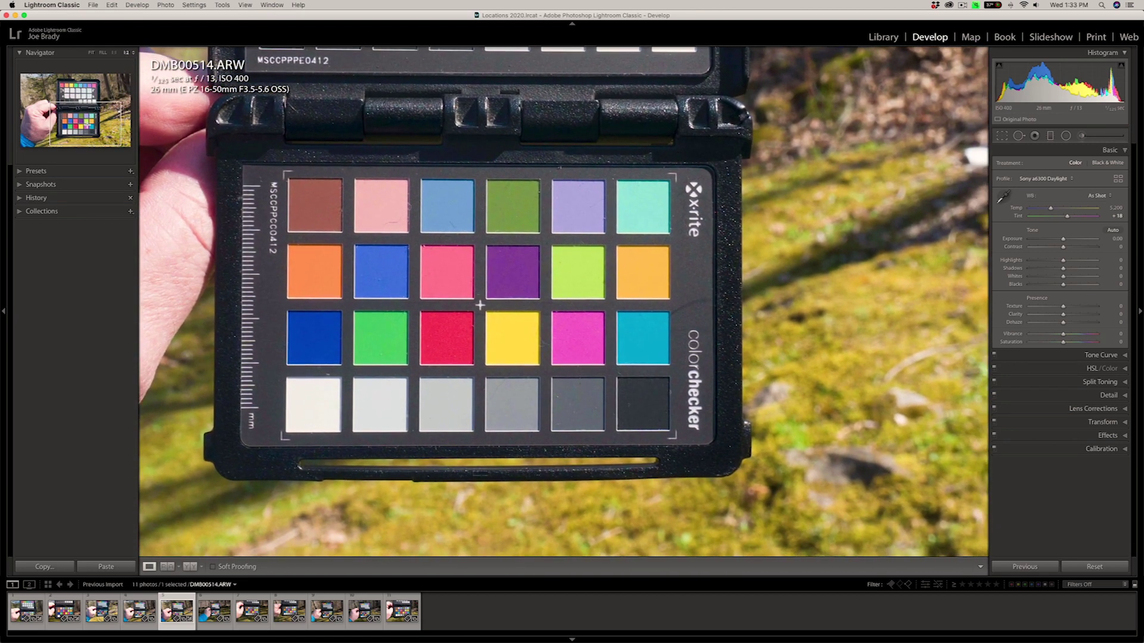
drag(560, 161, 641, 191)
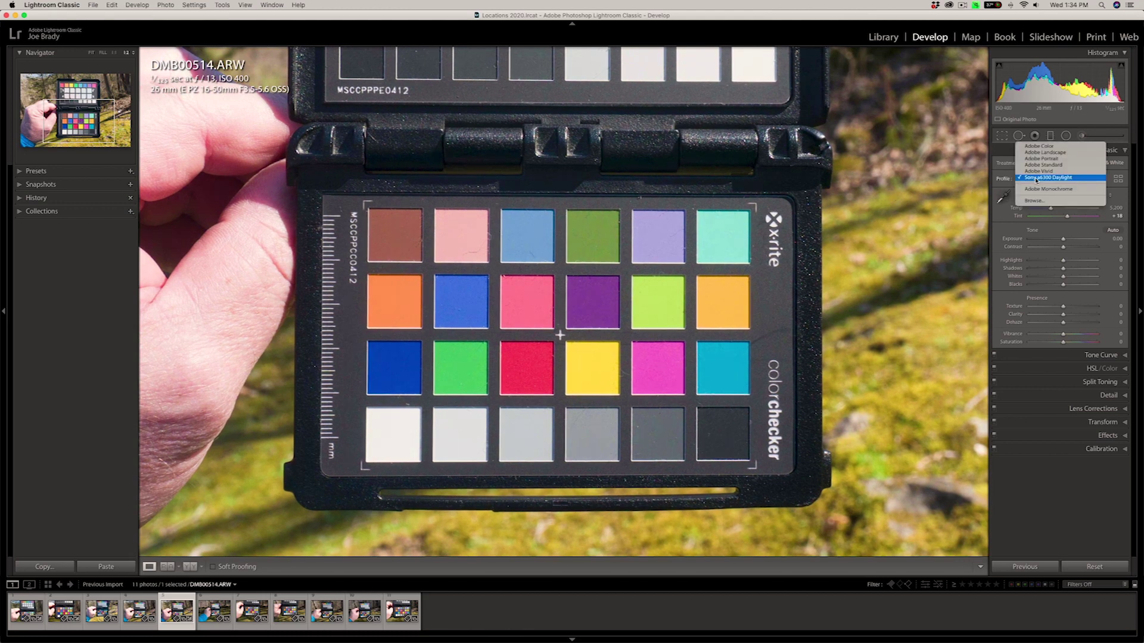
- Compare Adobe Color against Sony a6300 Daylight twice, ending on Sony a6300 Daylight
click(1043, 147)
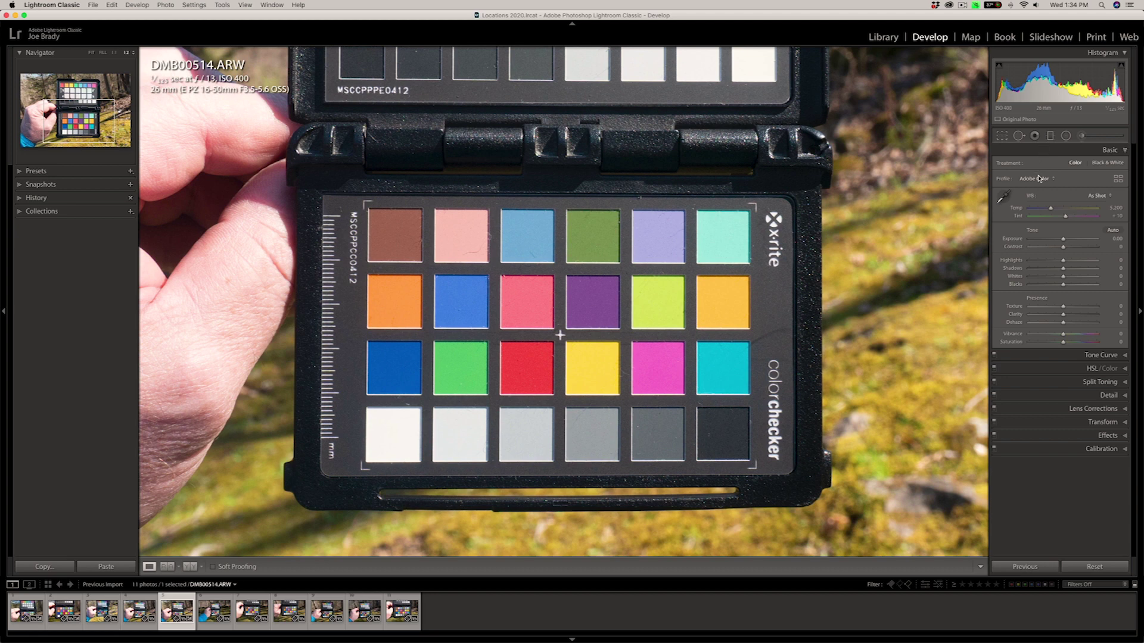
click(1039, 179)
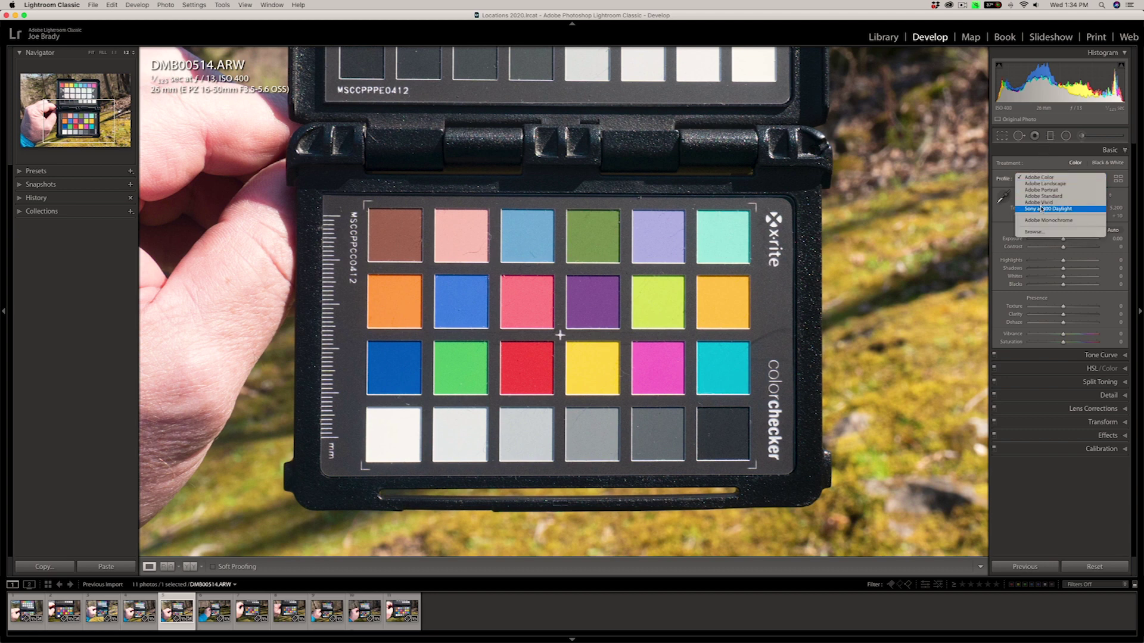
click(1041, 209)
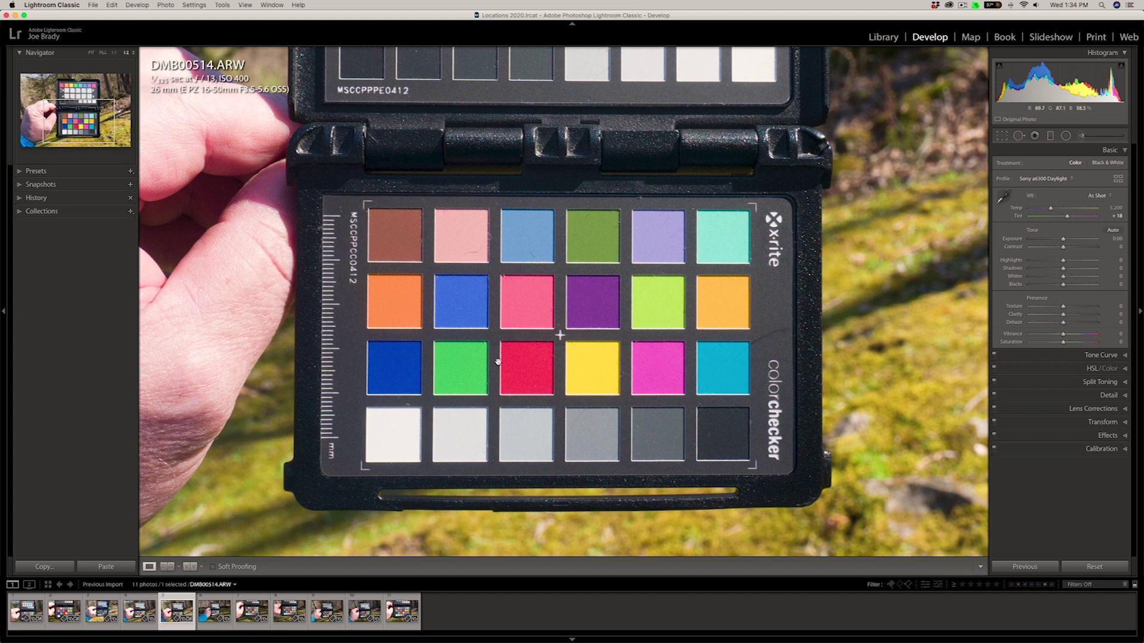
click(1025, 180)
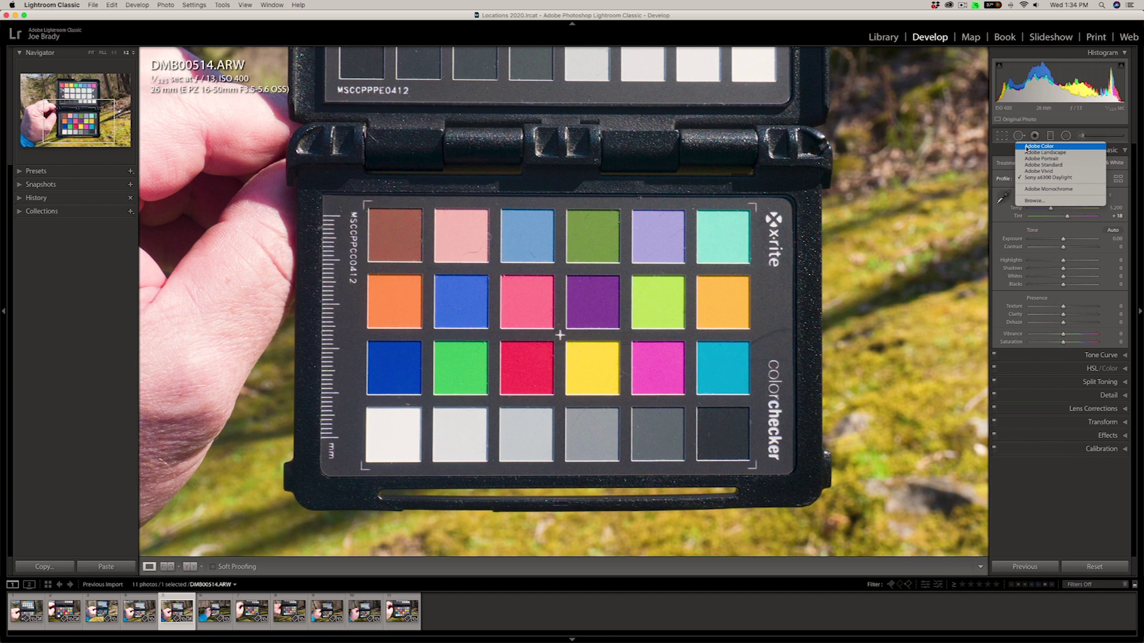
click(1026, 146)
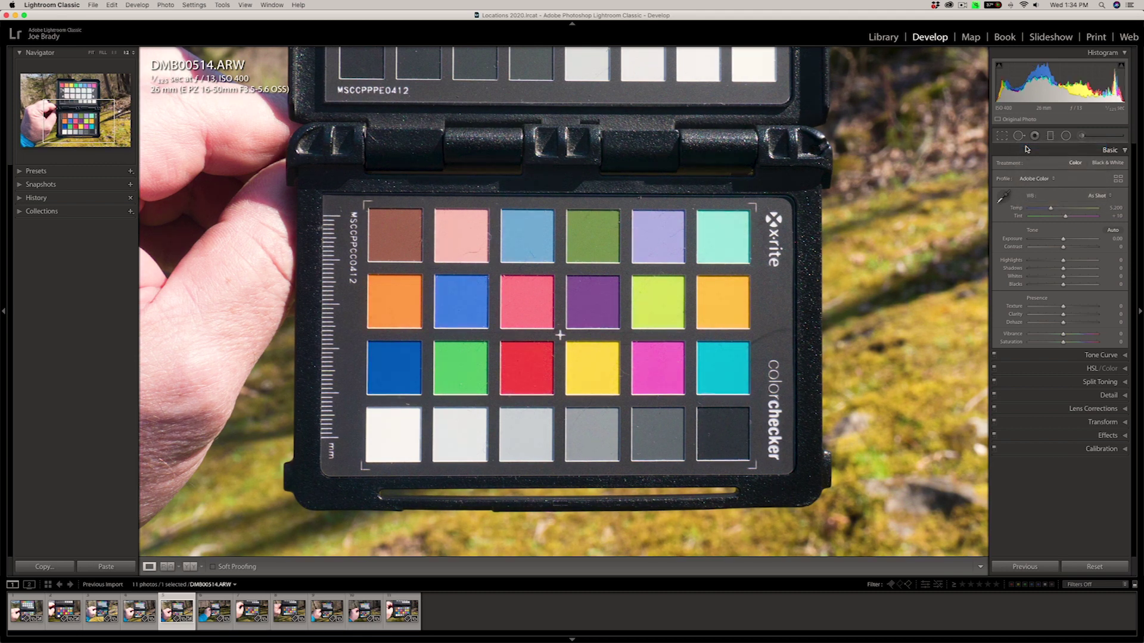
click(1028, 181)
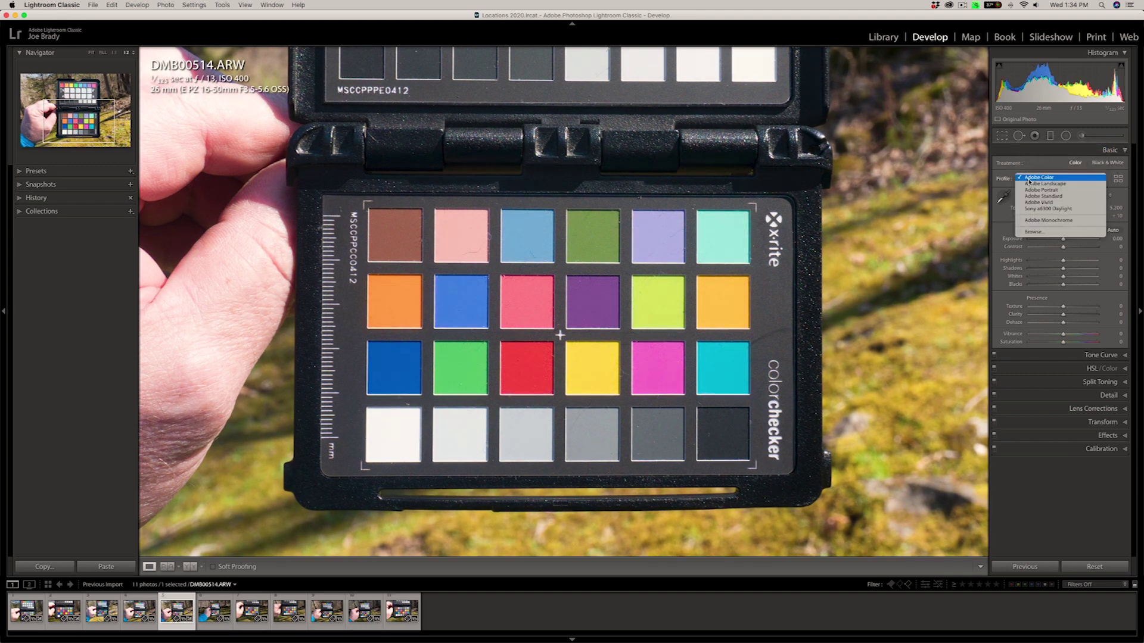
click(1036, 209)
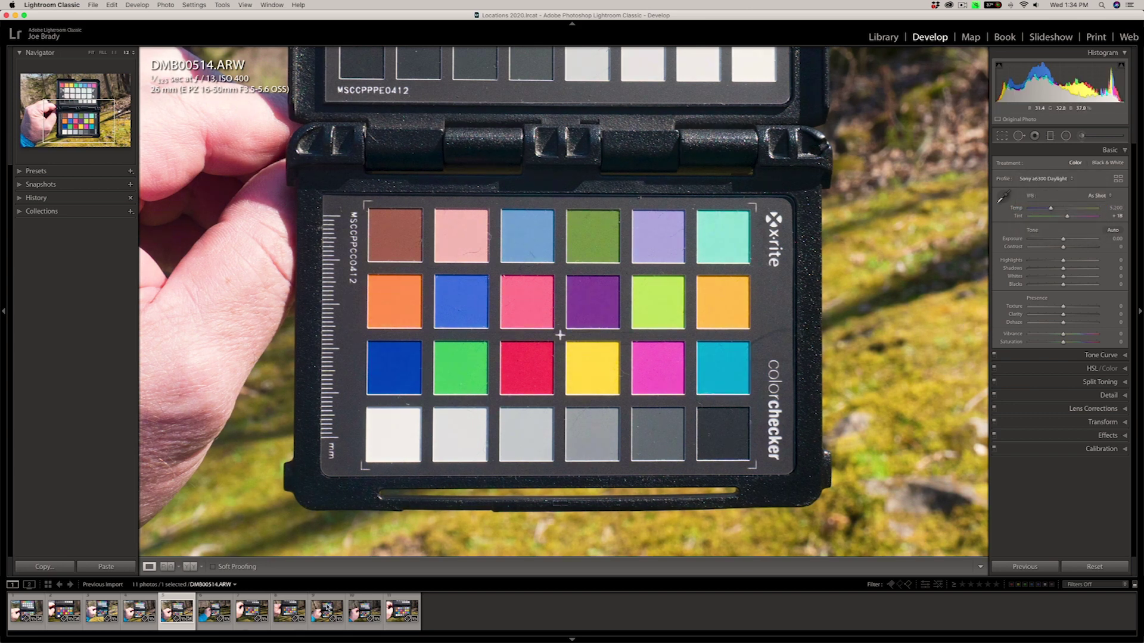
- Select DSCF5199.RAF, fit it in view, and set white balance from the light grey patch
click(262, 612)
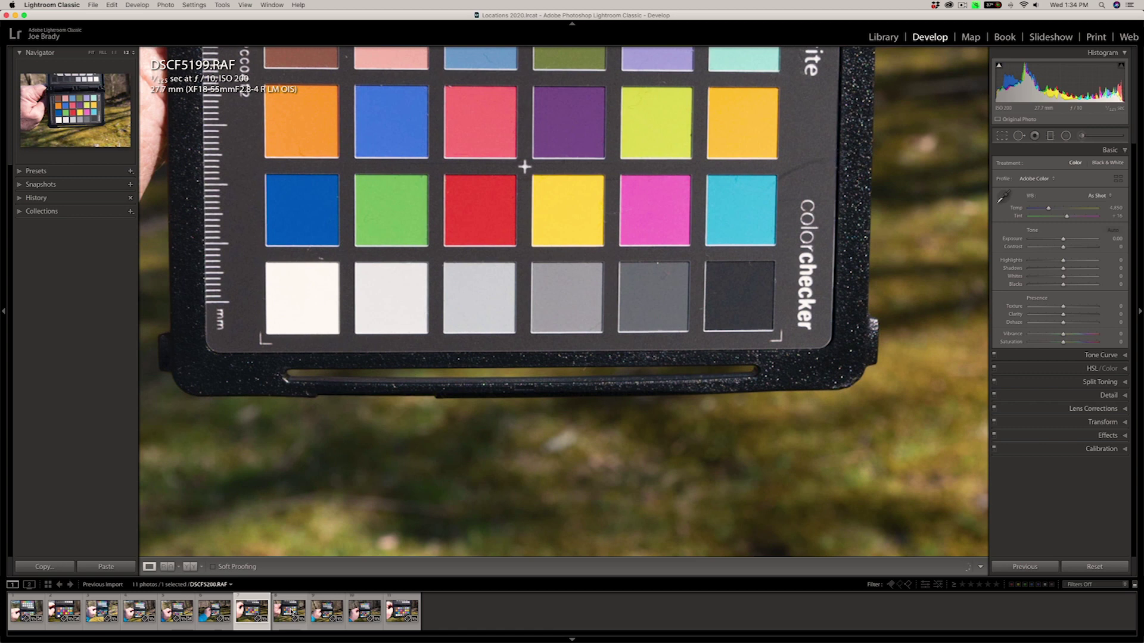
key(z)
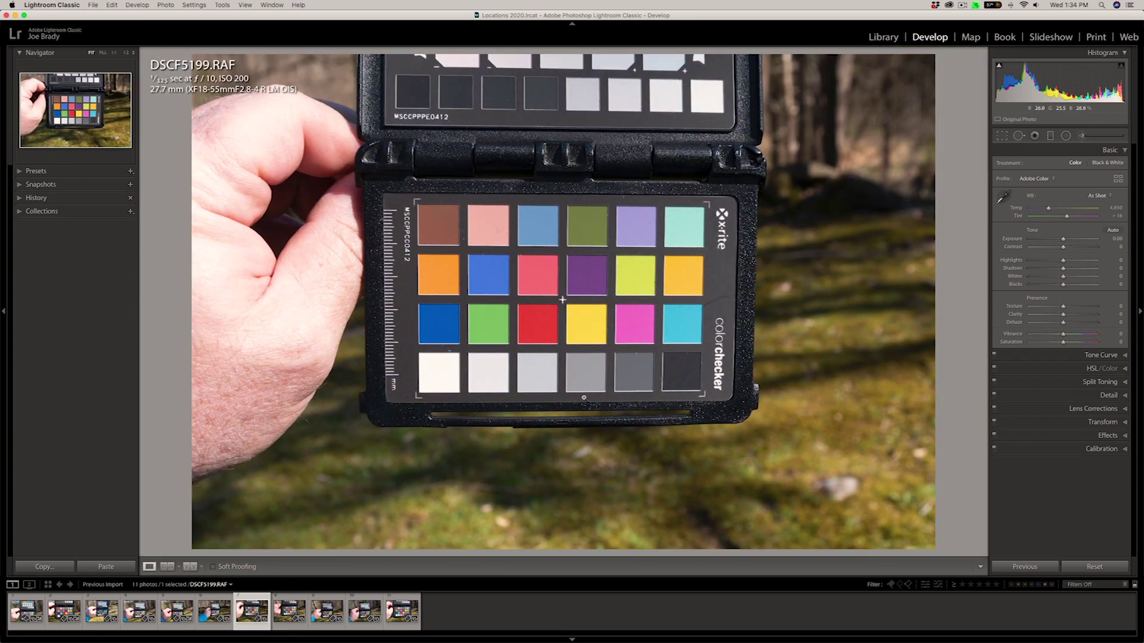
key(w)
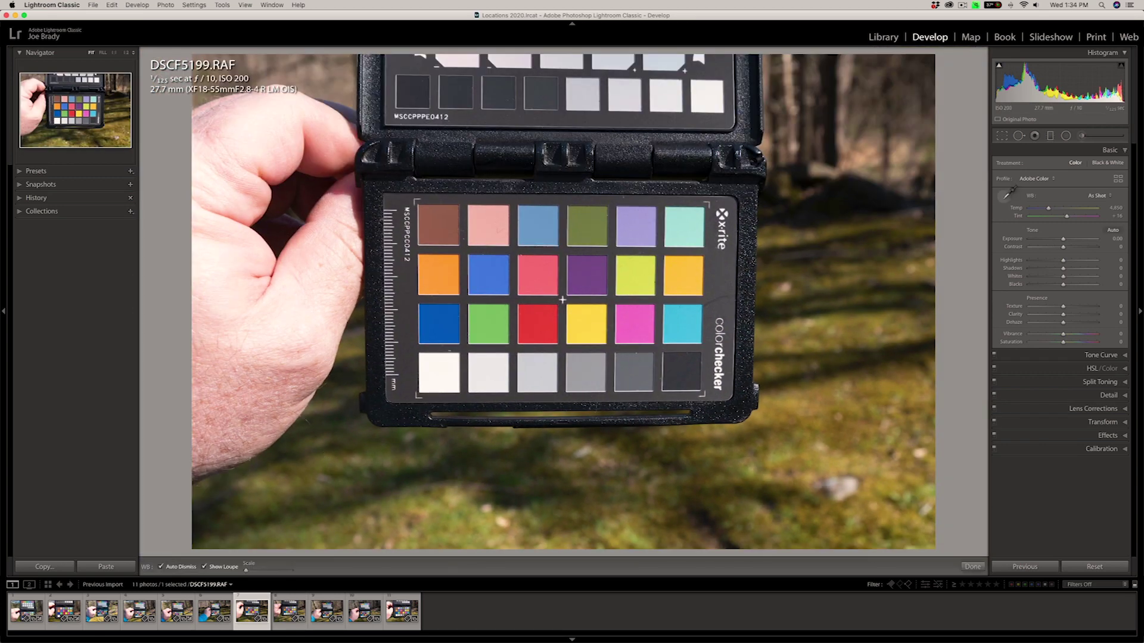
click(489, 374)
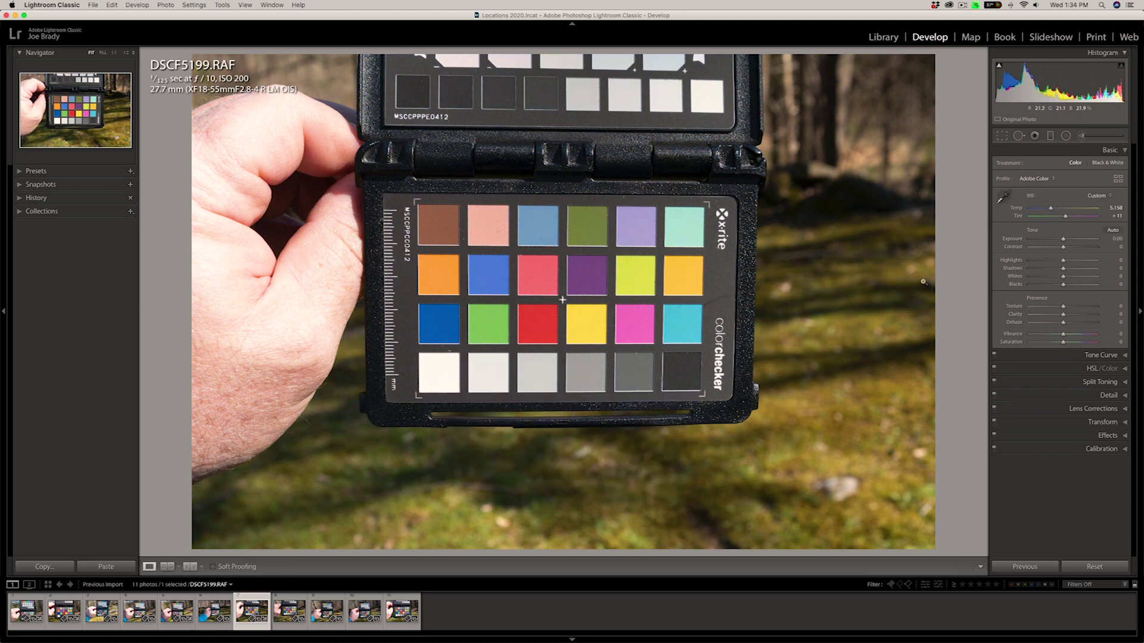
- Change the photo's profile from Adobe Color to Fujifilm X-T200
click(1039, 181)
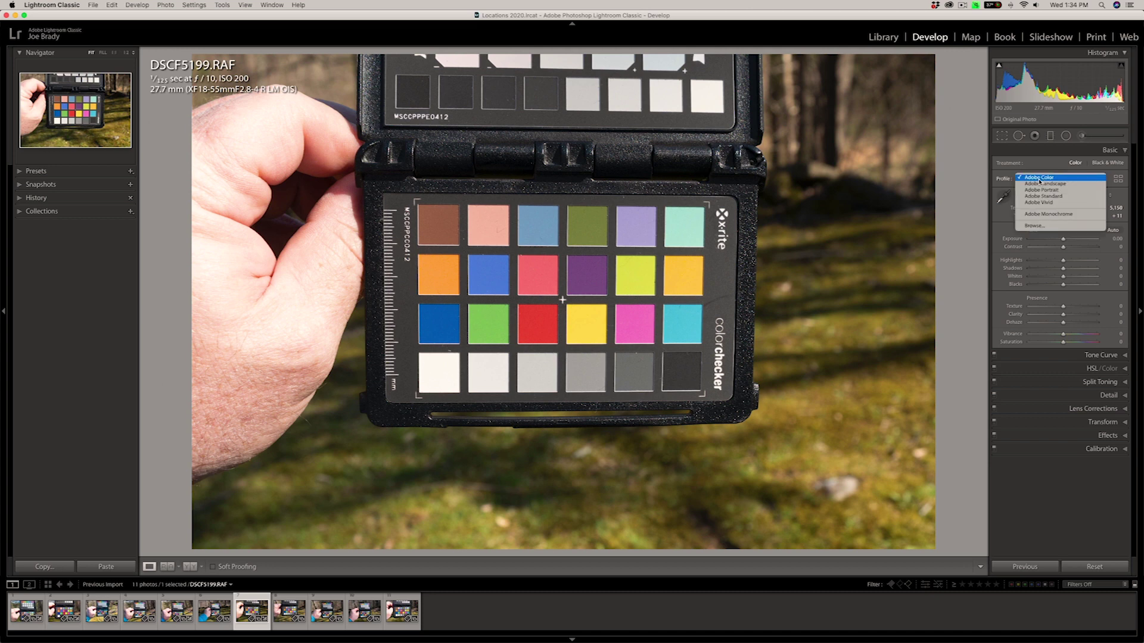
click(1040, 229)
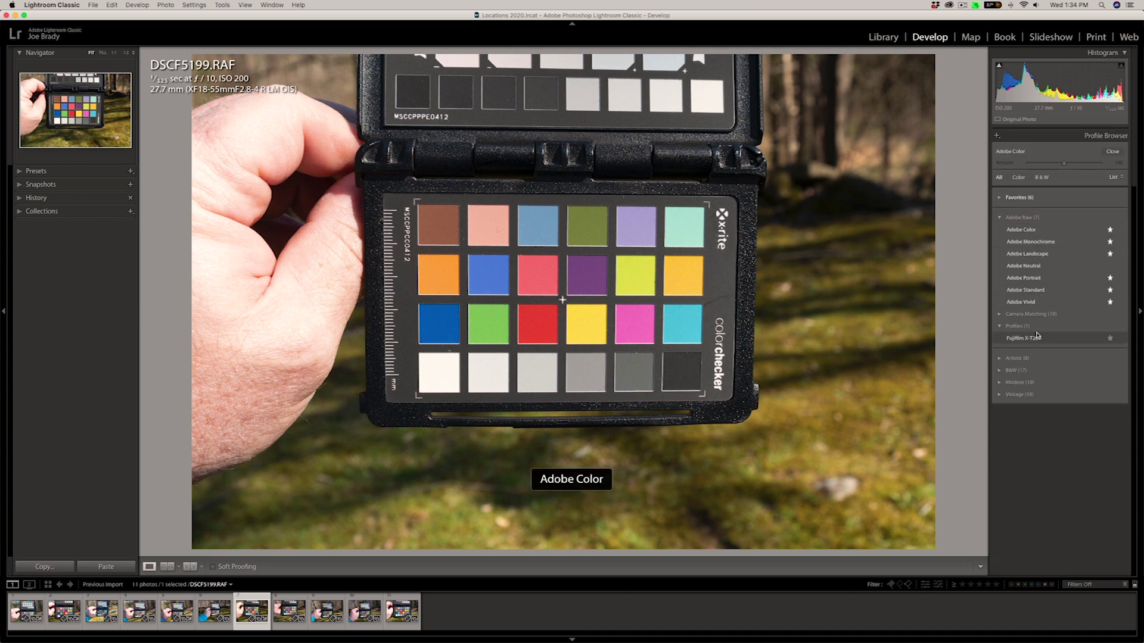
click(1112, 152)
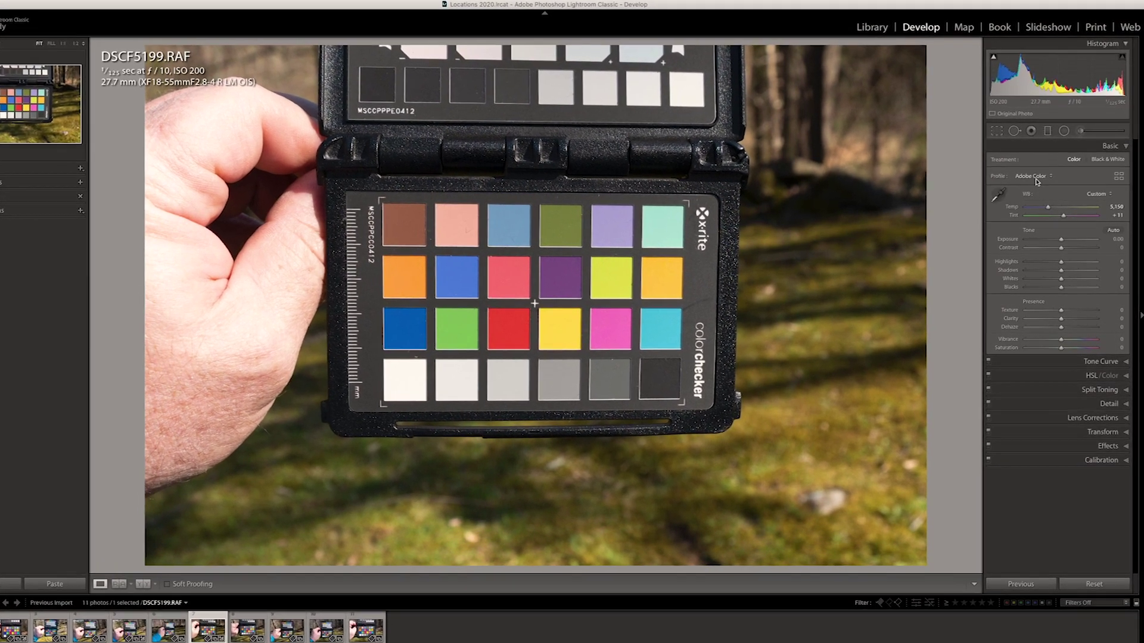
click(1032, 174)
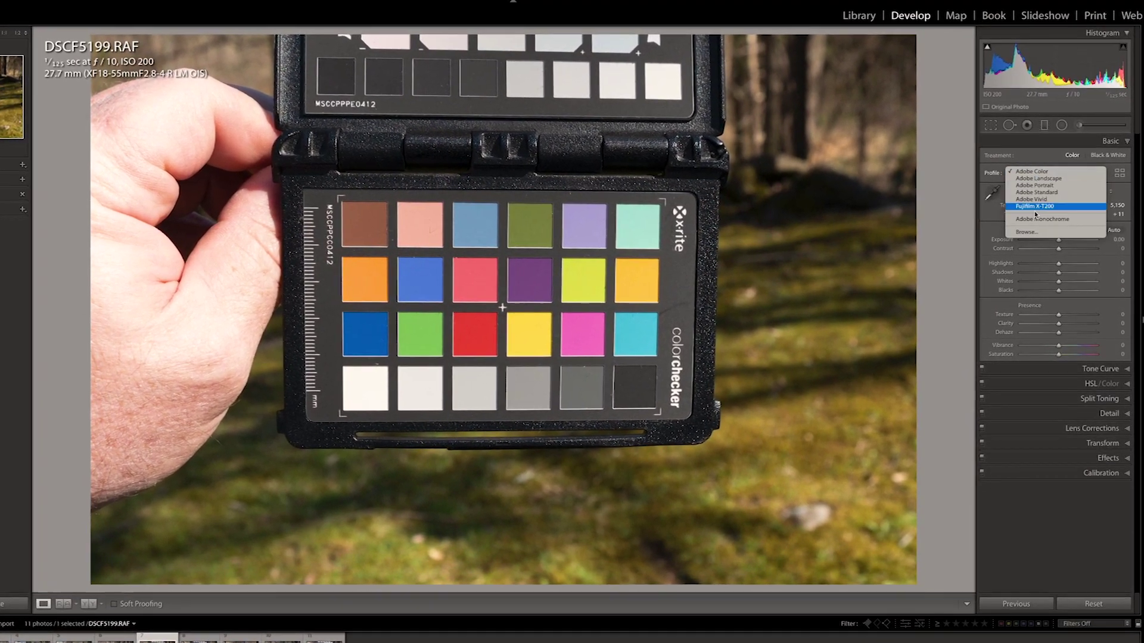
click(1035, 206)
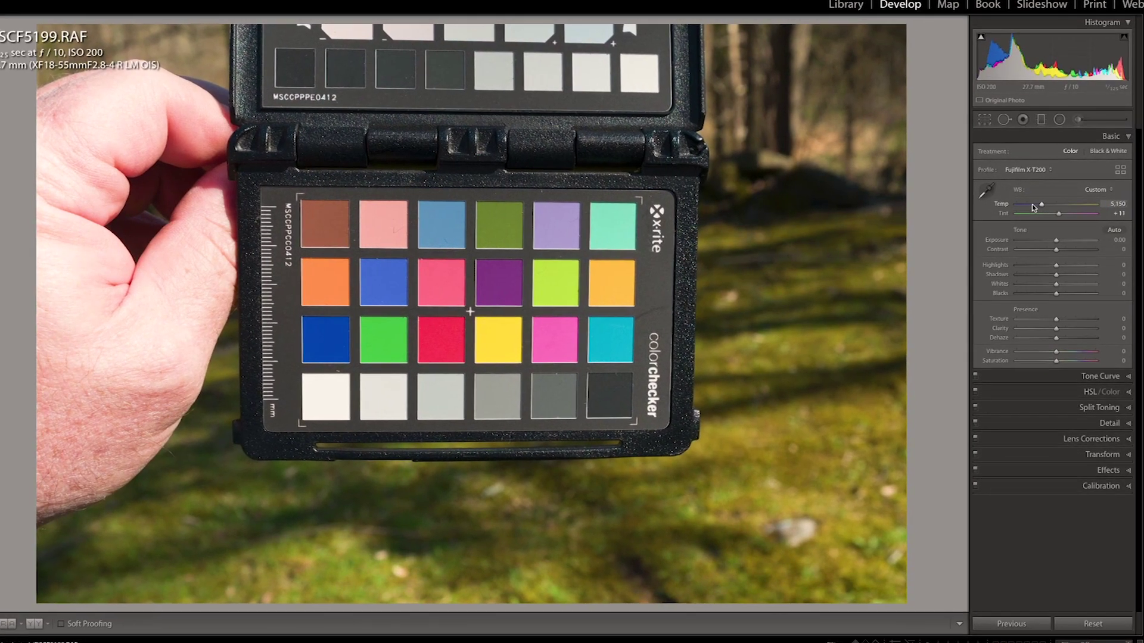
- Compare against Adobe Color, then reapply the Fujifilm X-T200 profile
click(1025, 169)
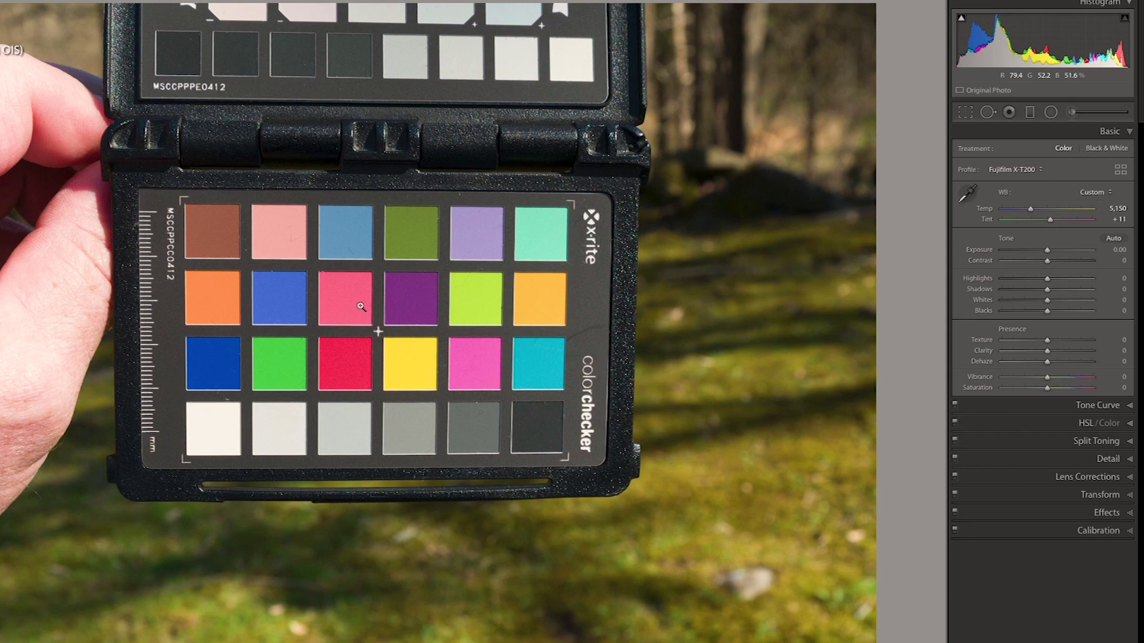
click(1019, 173)
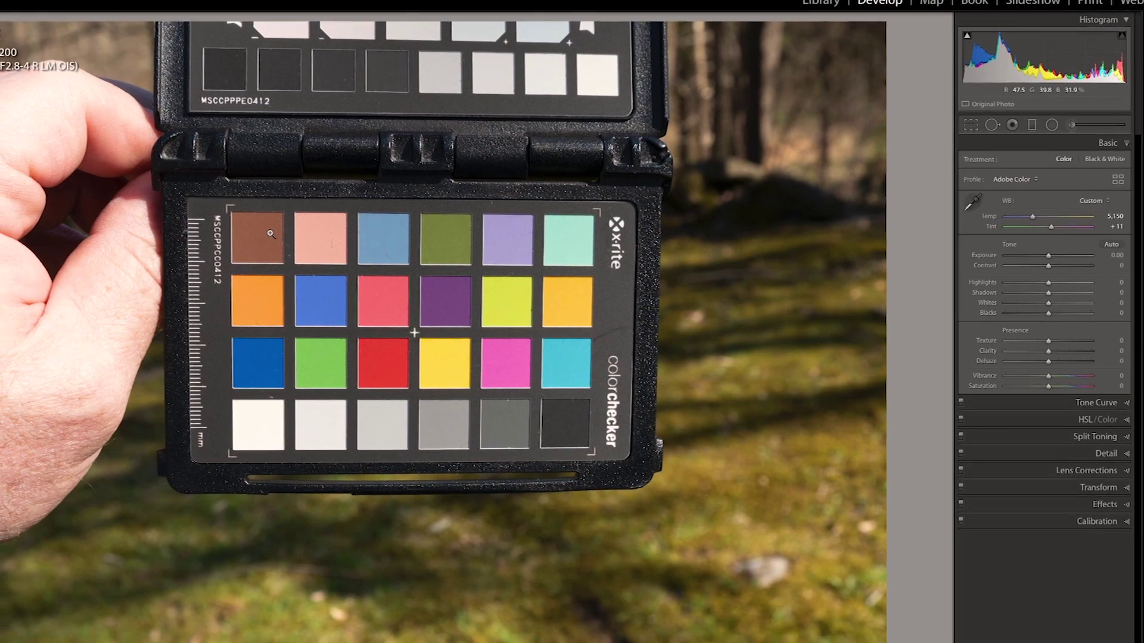
click(1017, 191)
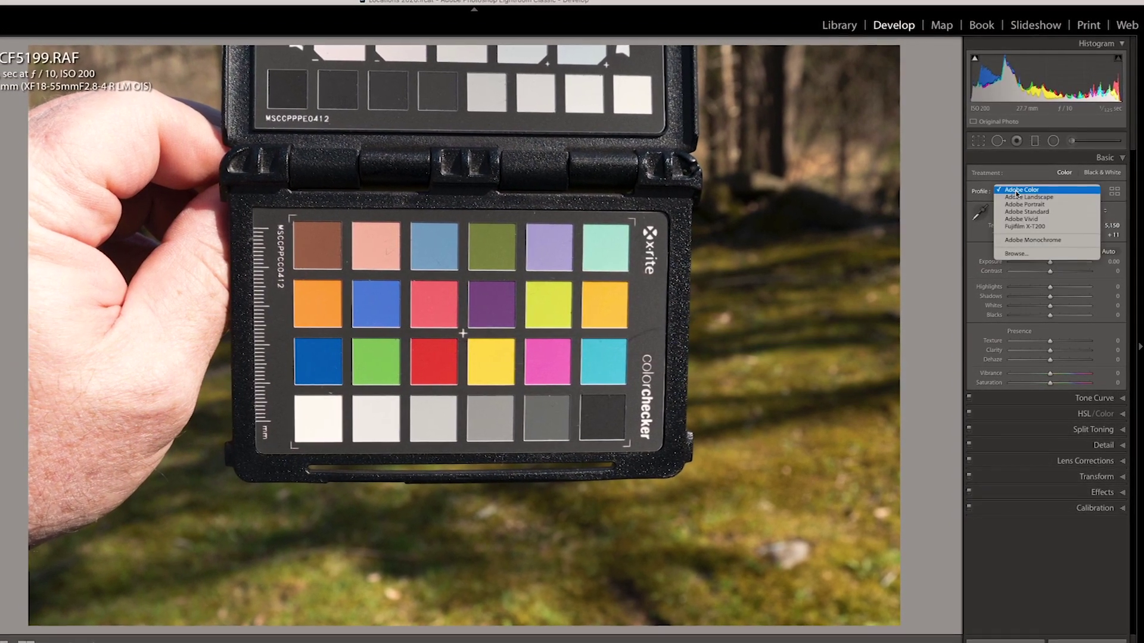
click(1024, 227)
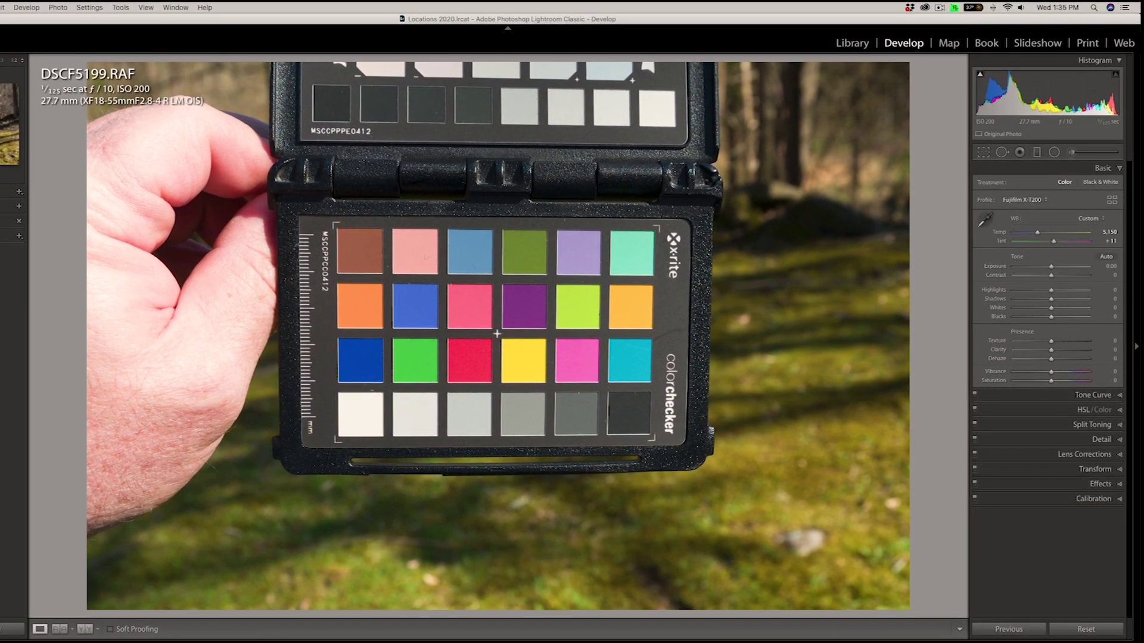
- On DSCF3187.RAF, apply Fujifilm X-A7 from the profile browser and mark it a favourite
key(Right)
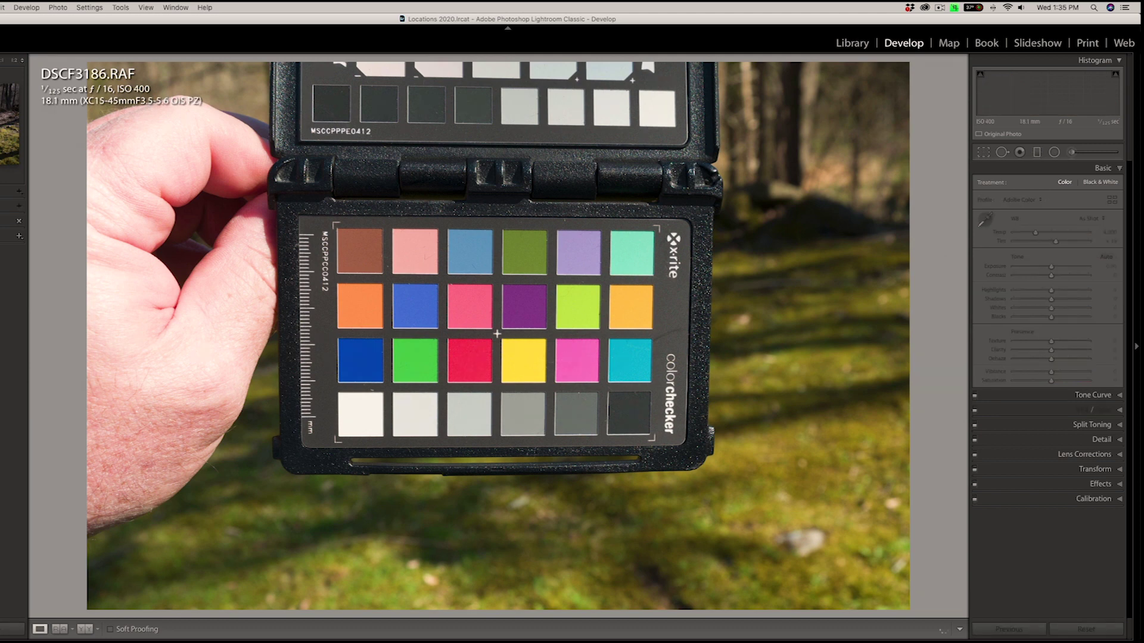
click(733, 418)
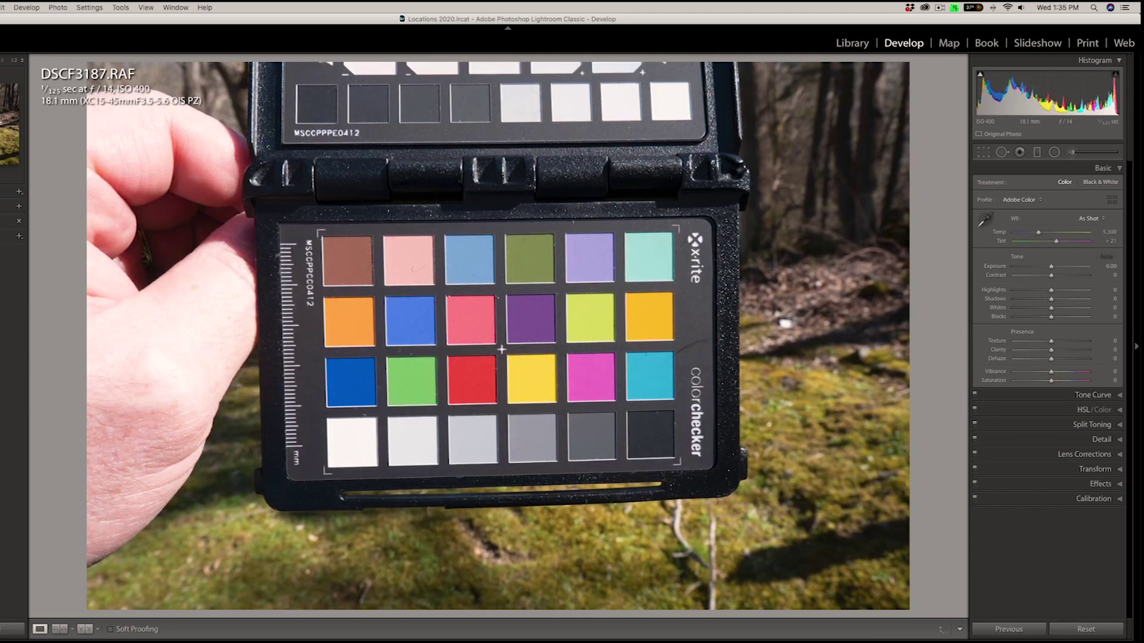
click(1029, 204)
click(1035, 256)
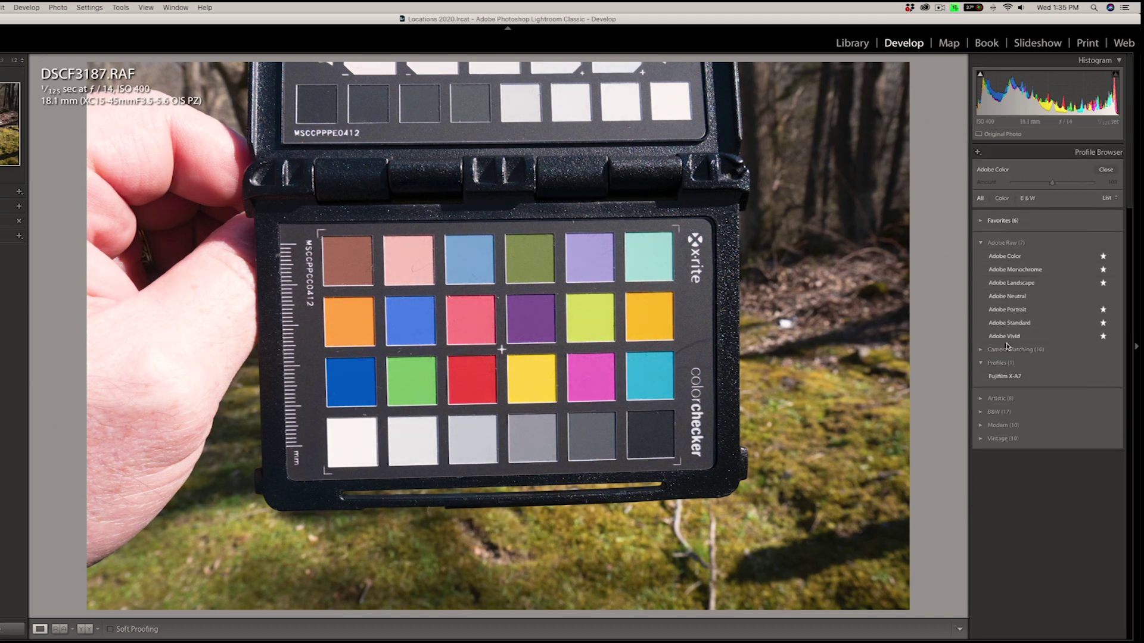
click(1019, 377)
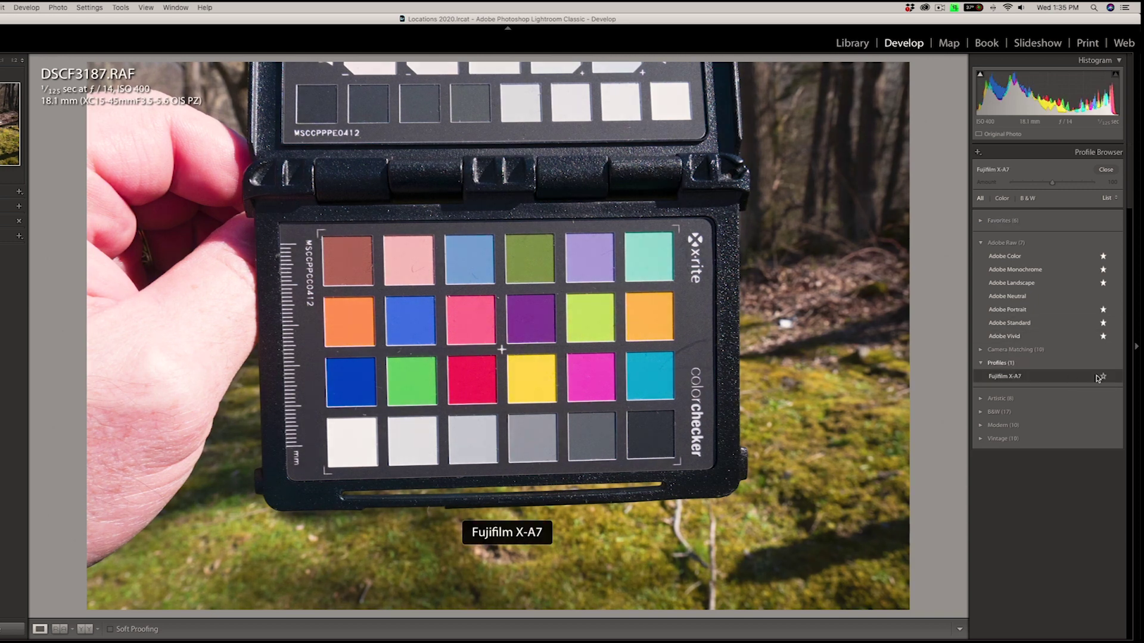
click(1100, 377)
click(1106, 170)
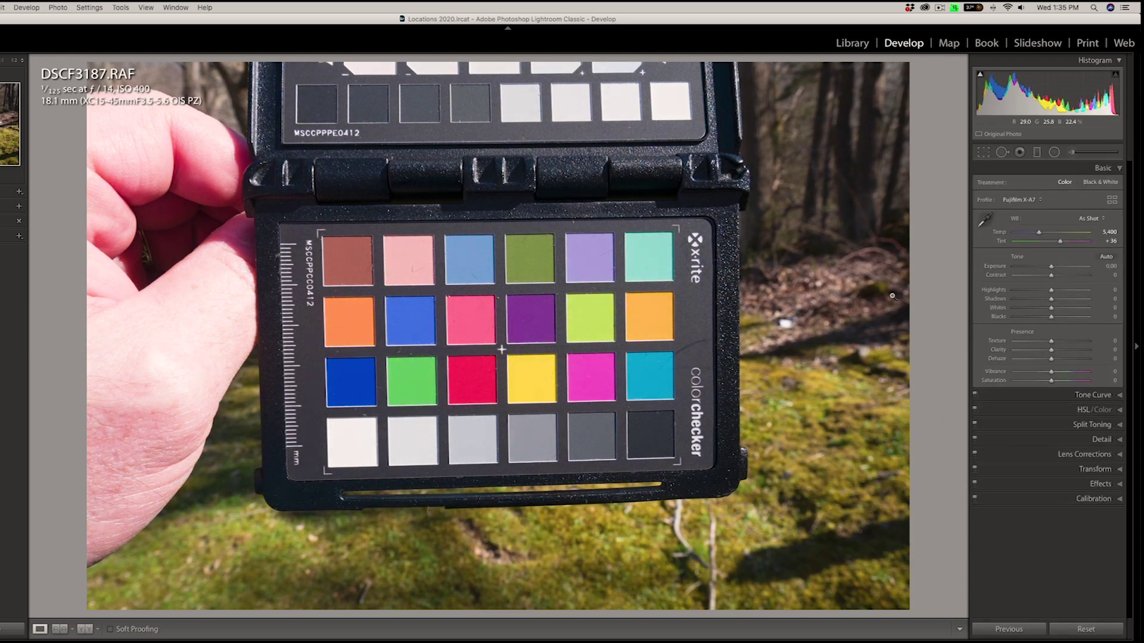
- Undo back to Adobe Color and set white balance from the chart's white patch
click(1021, 201)
click(973, 182)
key(super+z)
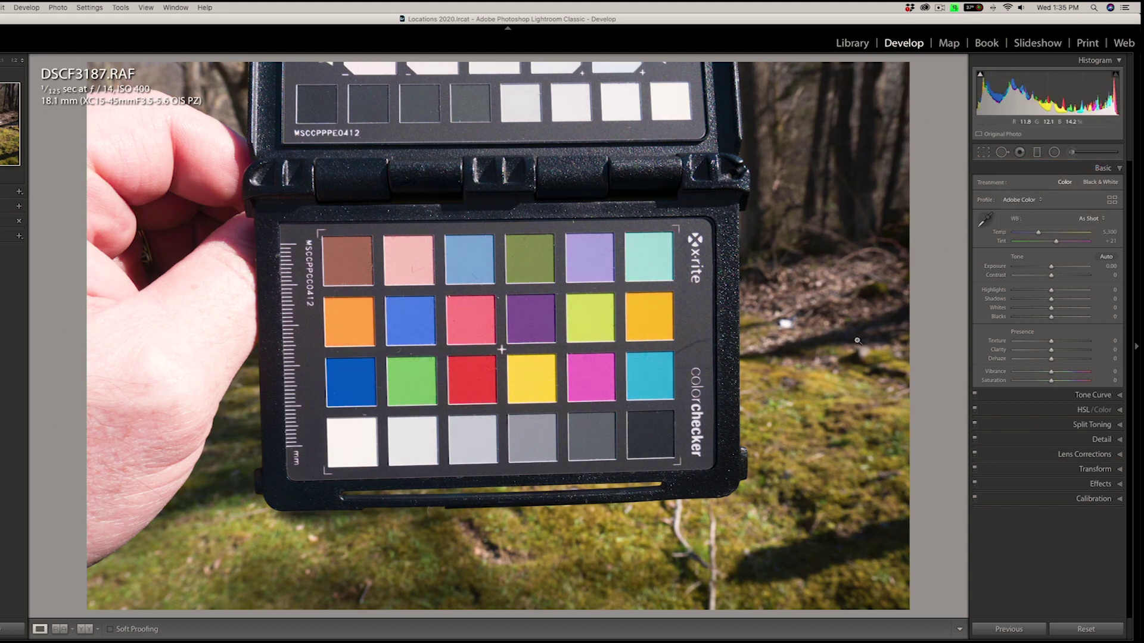
click(985, 221)
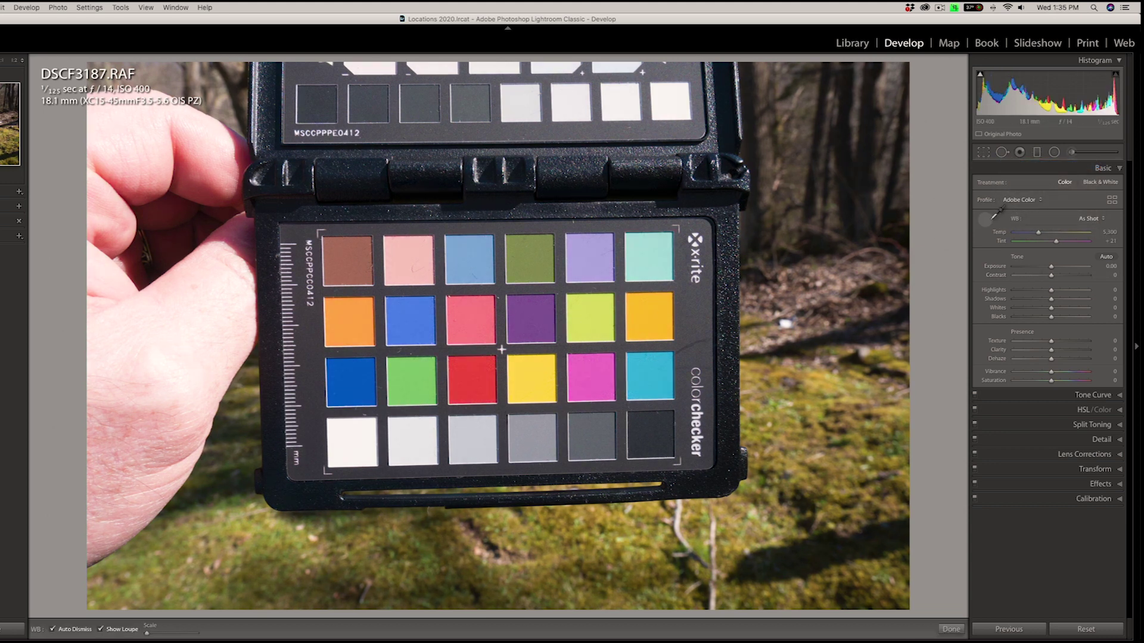
click(361, 444)
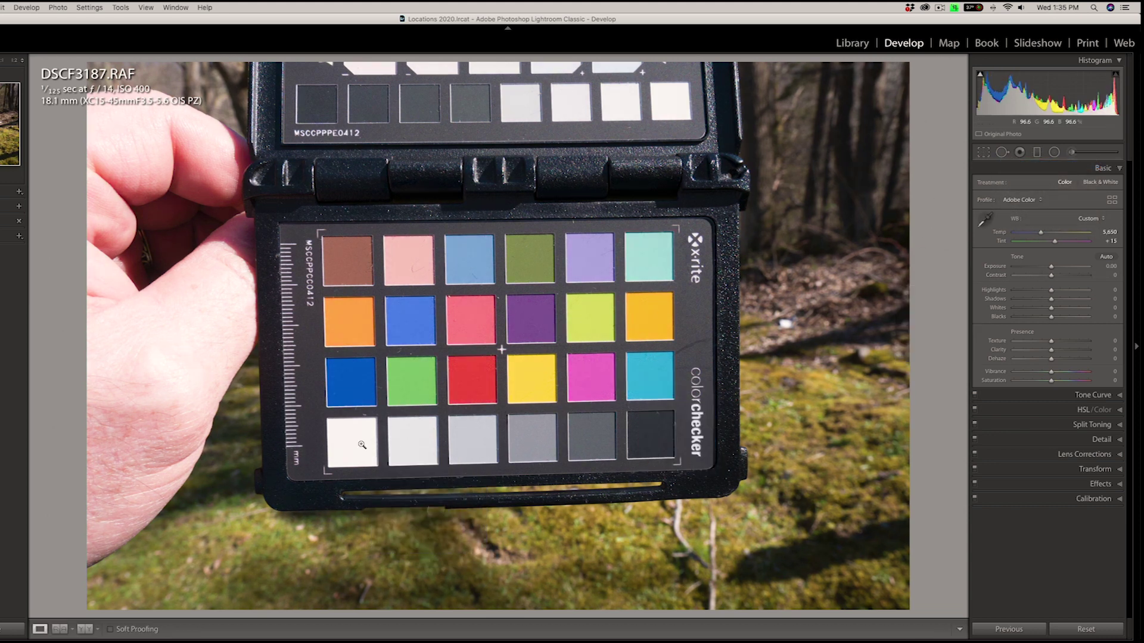
- Compare Fujifilm X-A7 against Adobe Color, ending on Fujifilm X-A7
click(1028, 201)
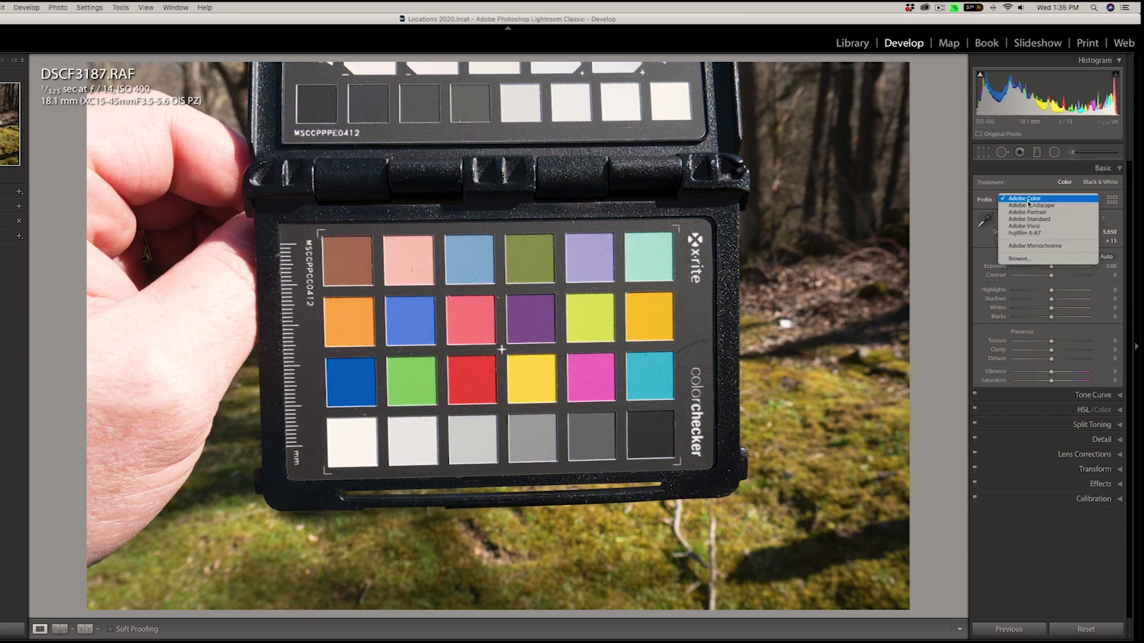
click(1031, 233)
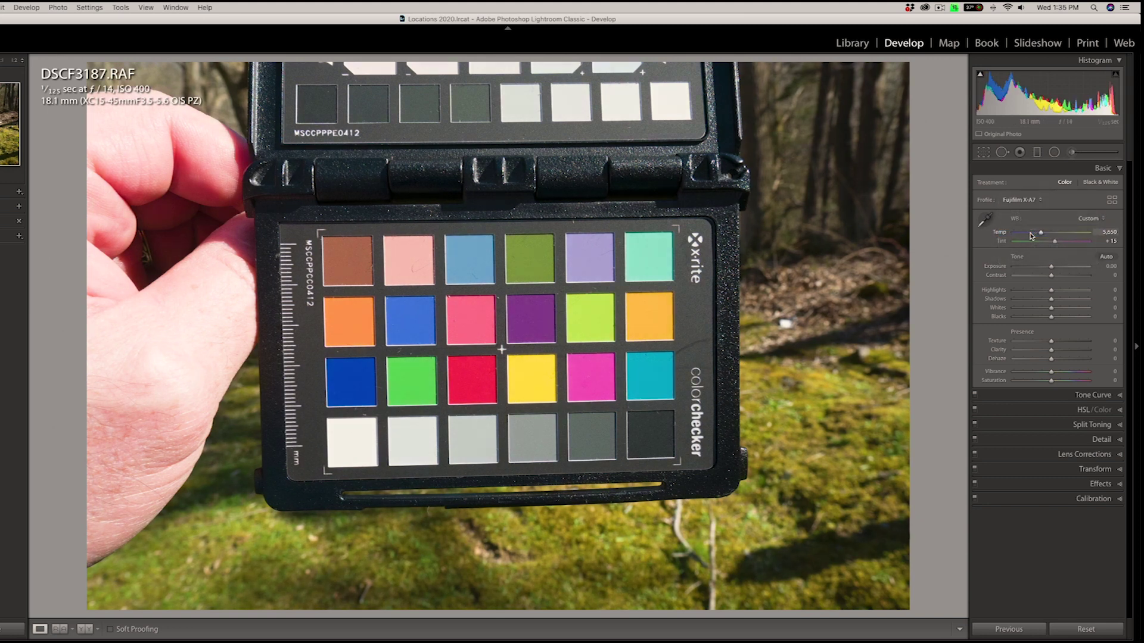
click(1027, 201)
click(1026, 164)
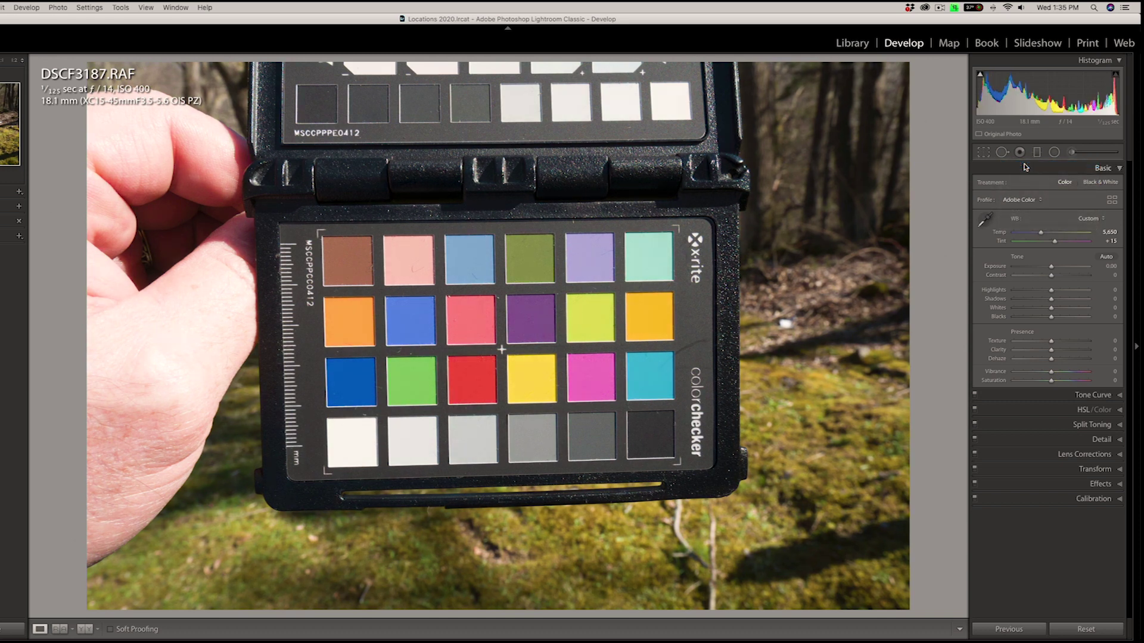
click(1023, 200)
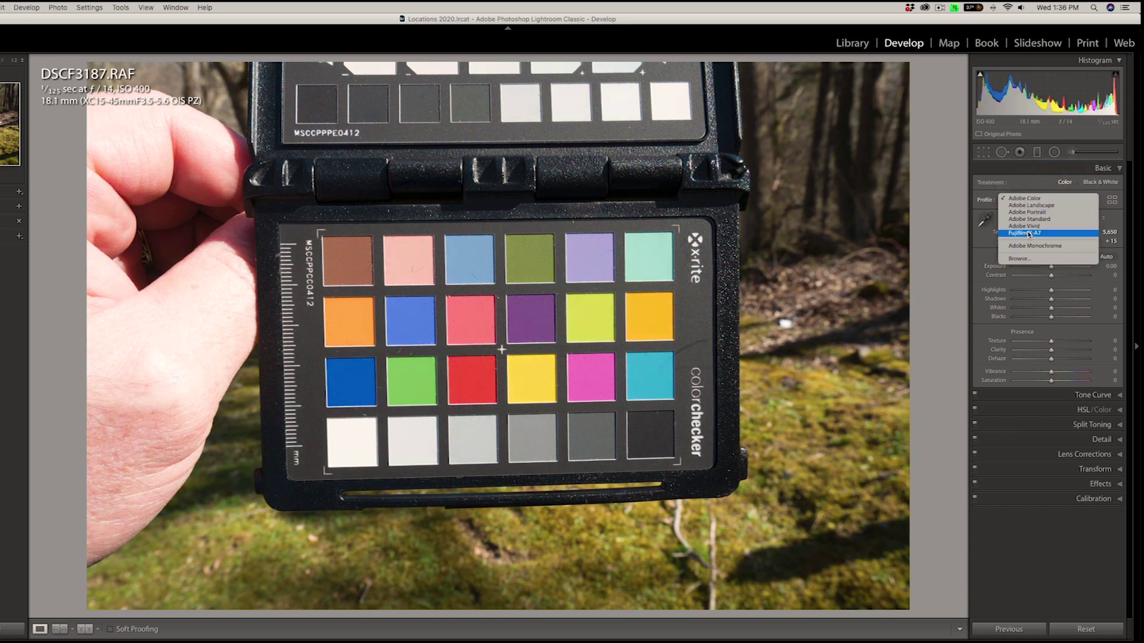
click(1030, 234)
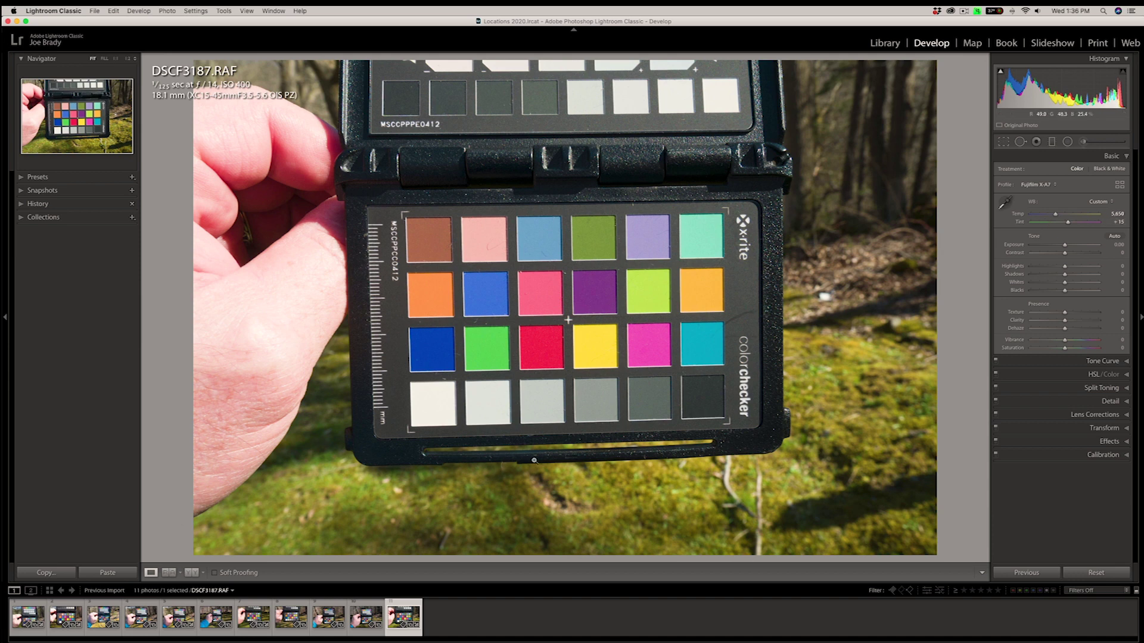
- Switch the chart shot to Adobe Color, then back to Fujifilm X-A7
click(1042, 185)
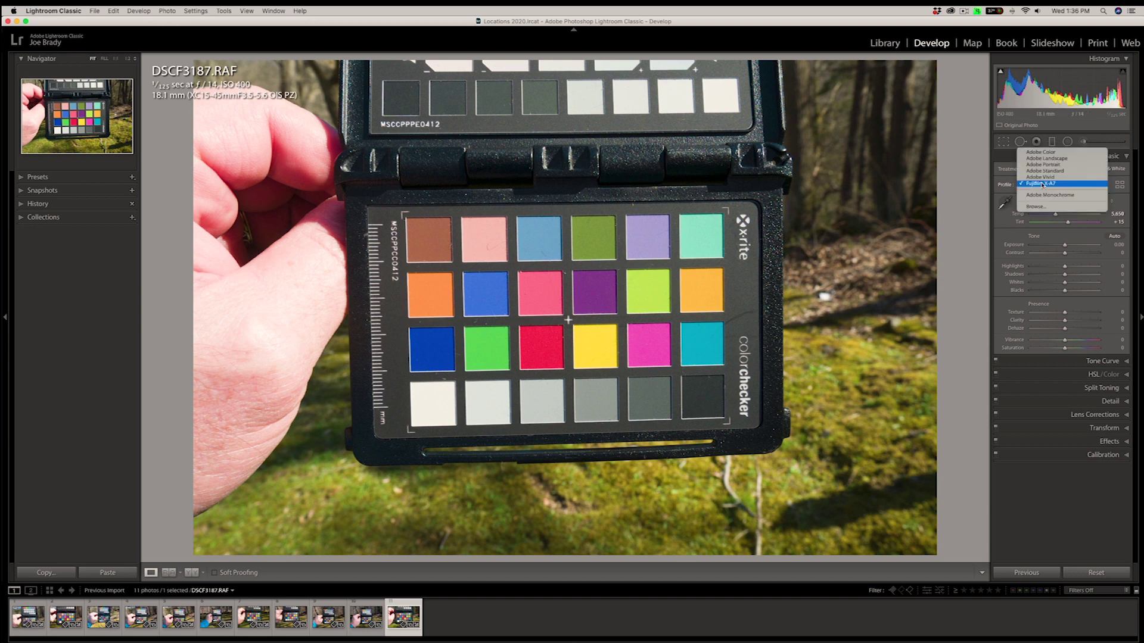
click(1041, 153)
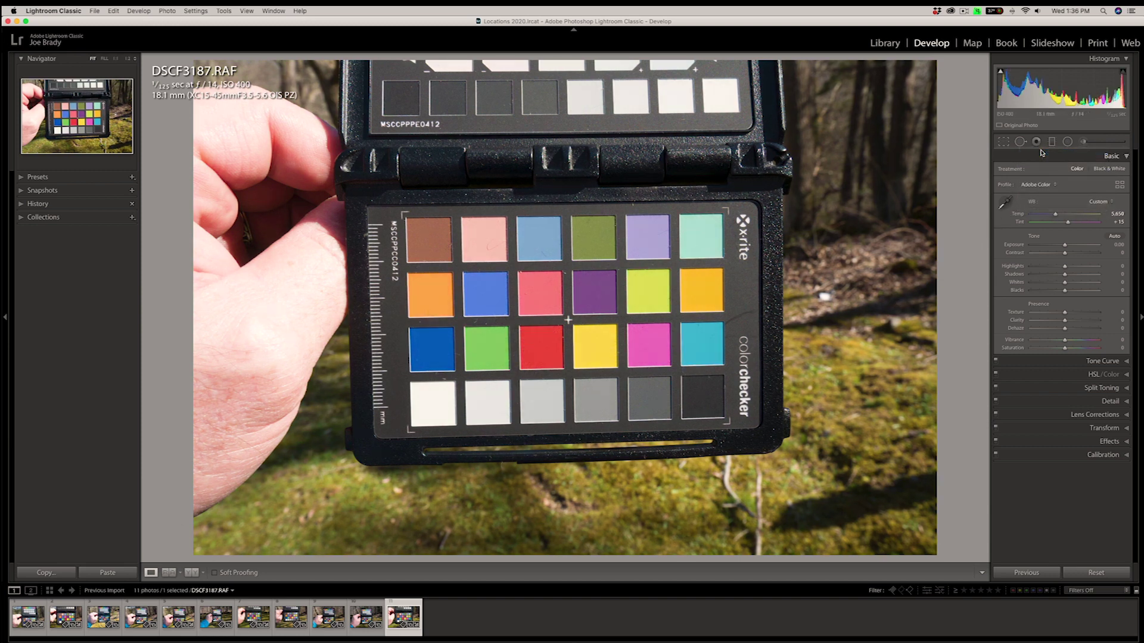
click(1042, 185)
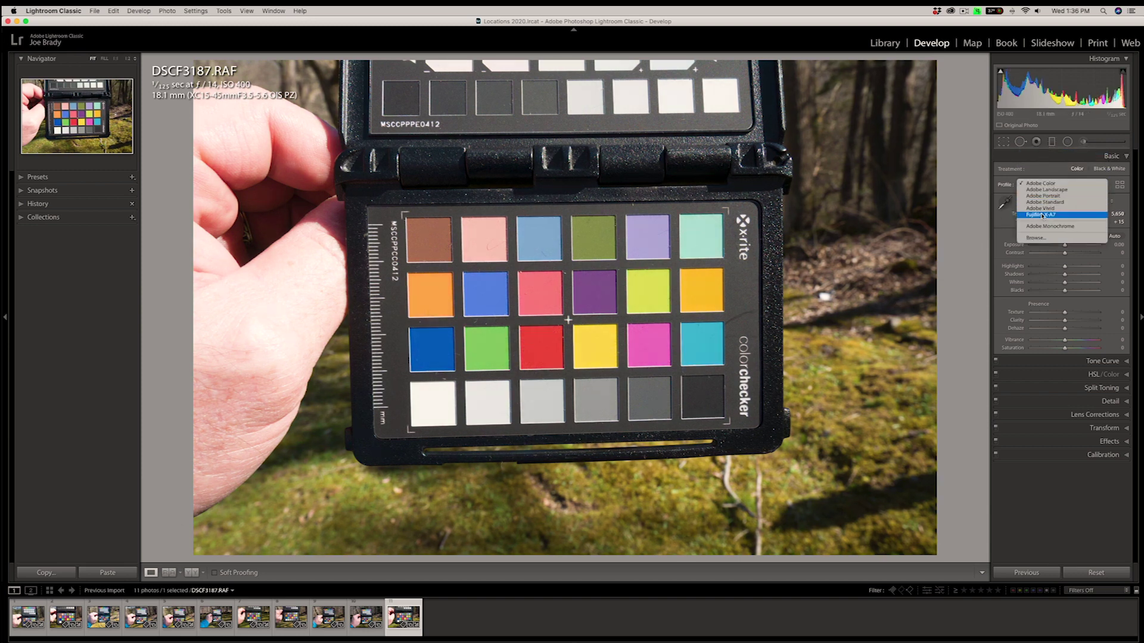
click(1043, 215)
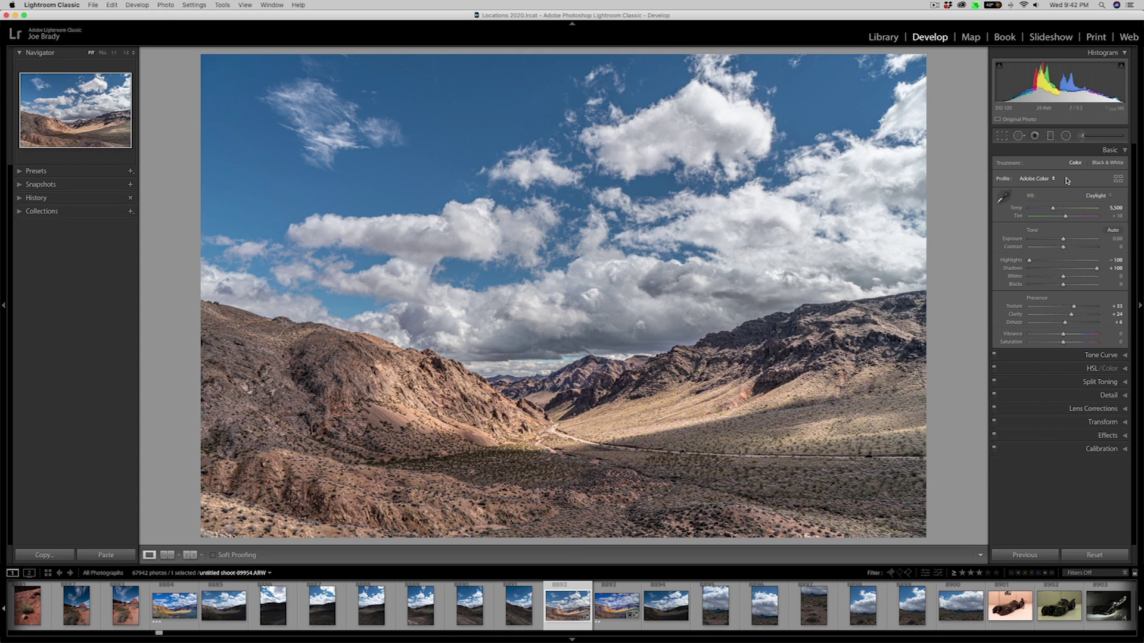
- Try the Sony Monument Valley profile on the valley photo, then revert it to Adobe Color
click(1033, 180)
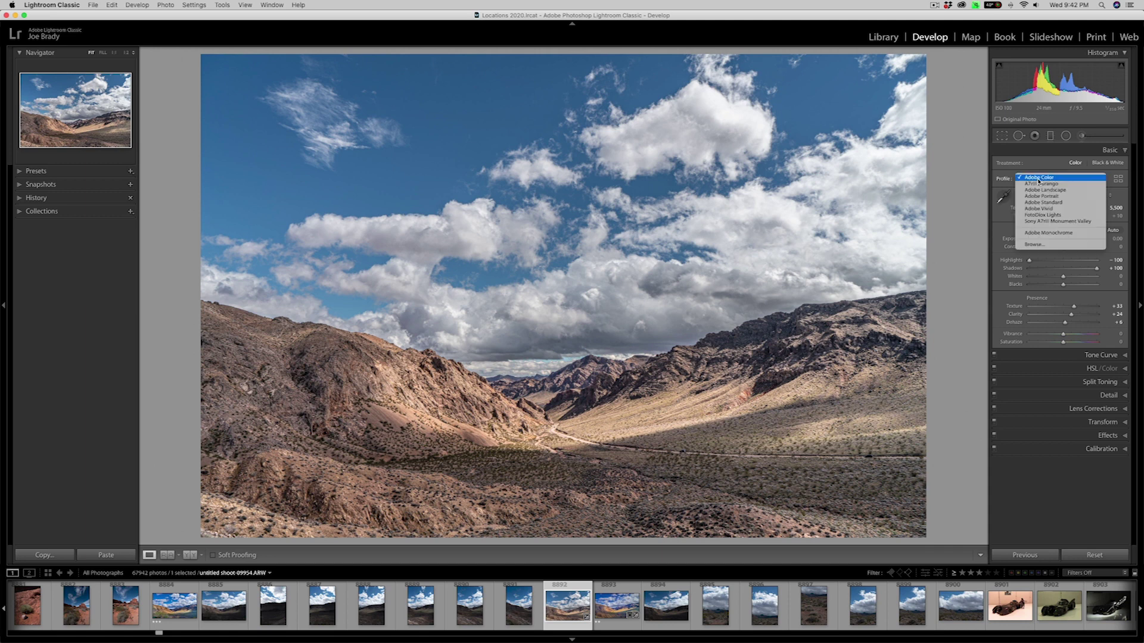
click(1044, 222)
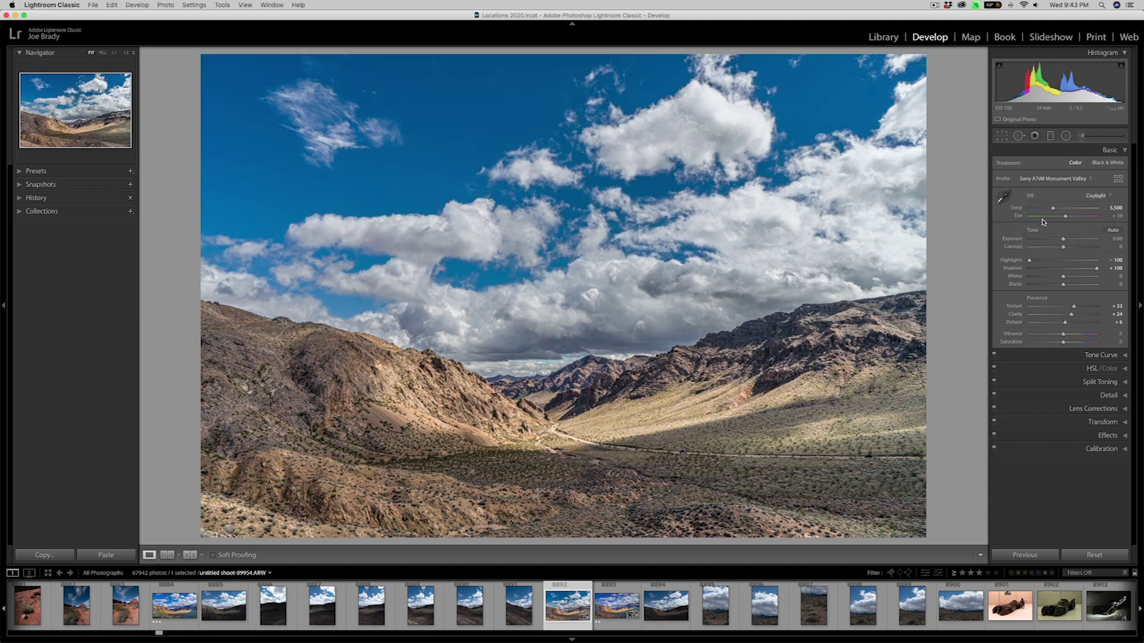
click(1043, 182)
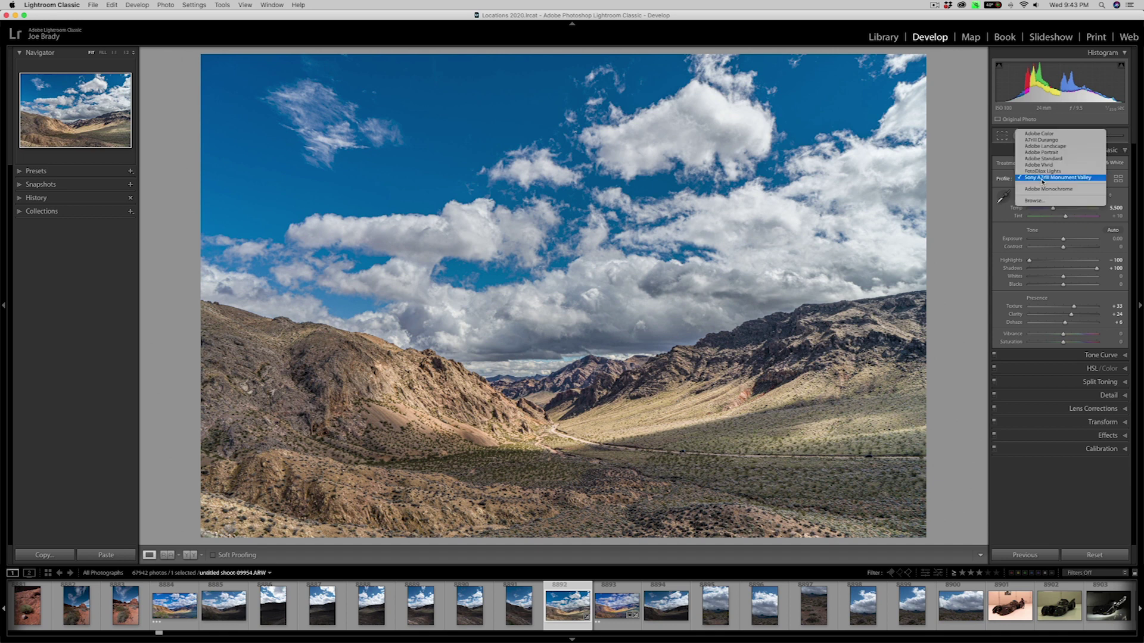
click(1041, 134)
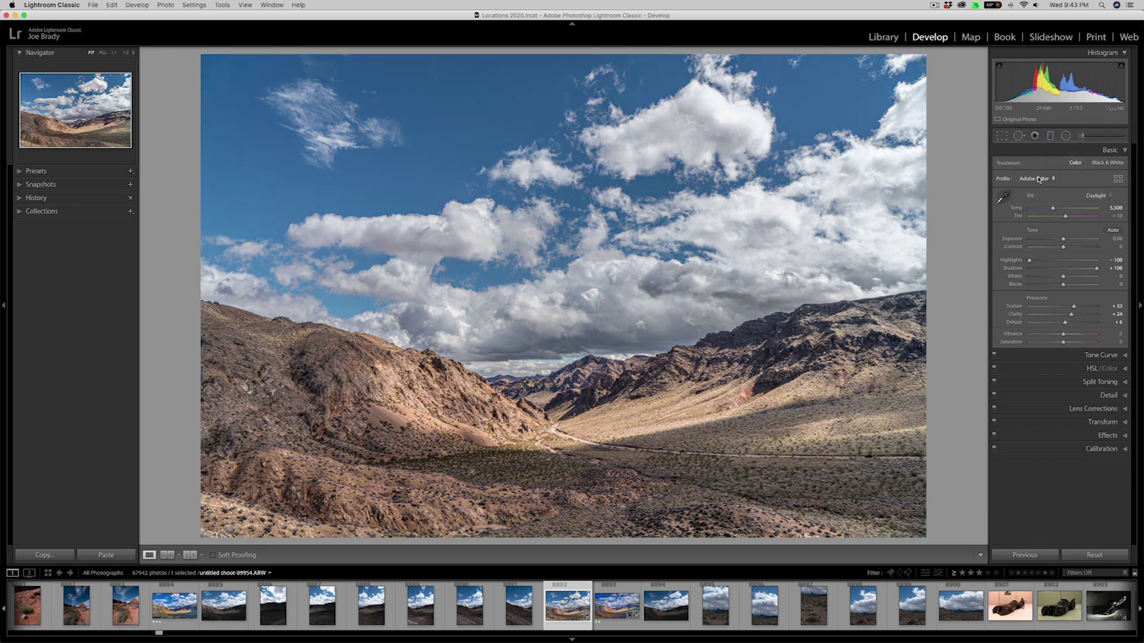
click(1039, 179)
click(1036, 222)
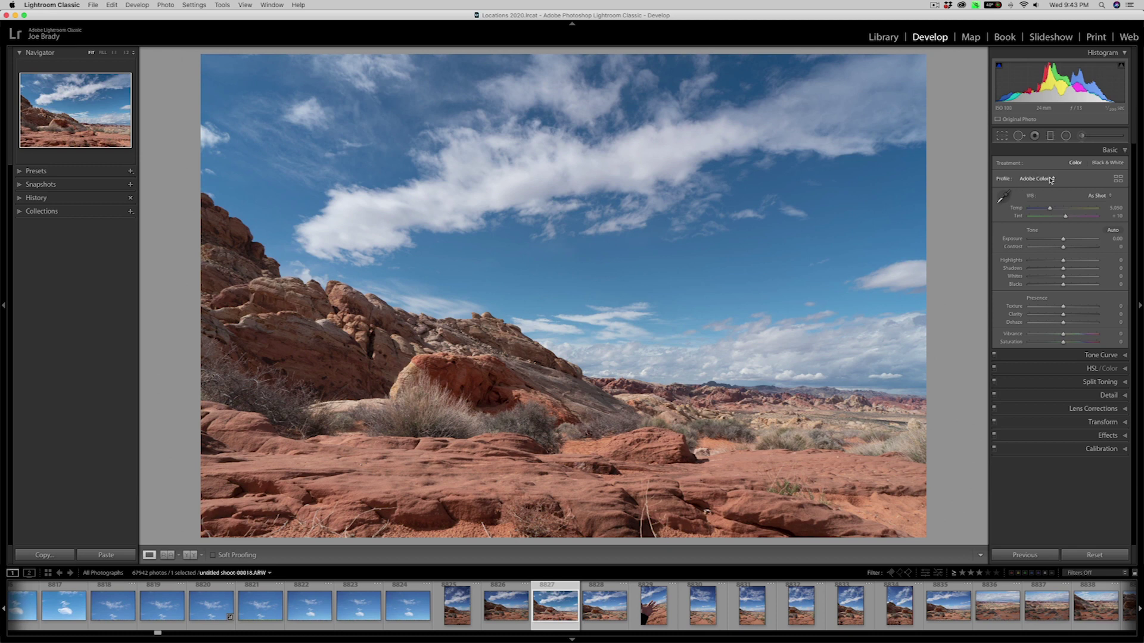
- Compare Sony Monument Valley with Adobe Color on shoot-00016.ARW, keeping Sony Monument Valley
click(1041, 179)
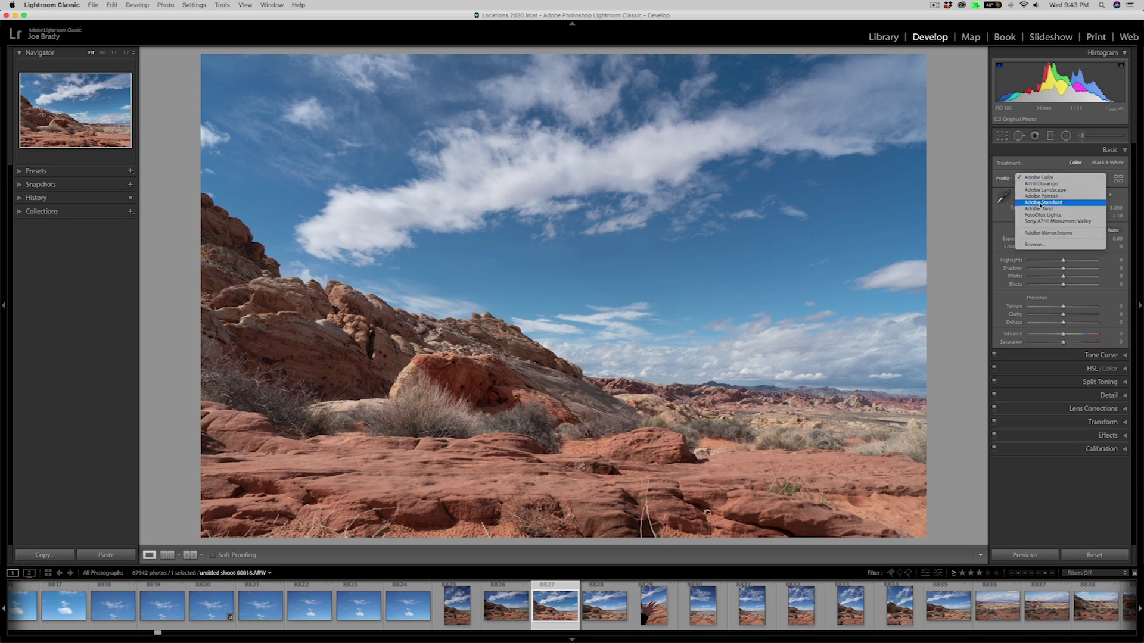
click(1050, 221)
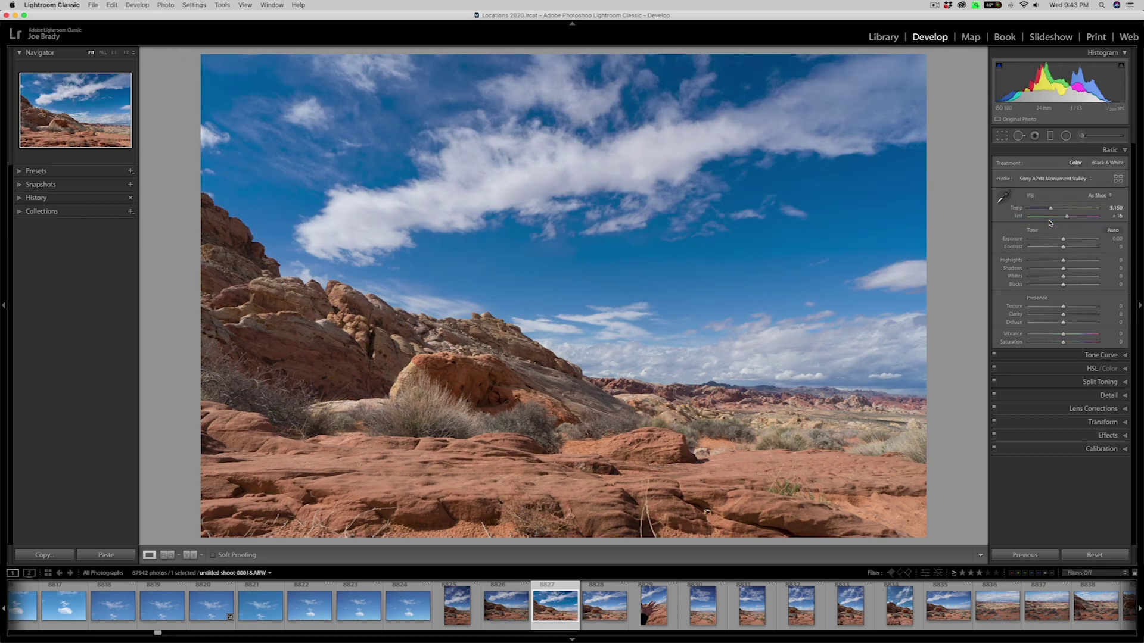
click(1038, 179)
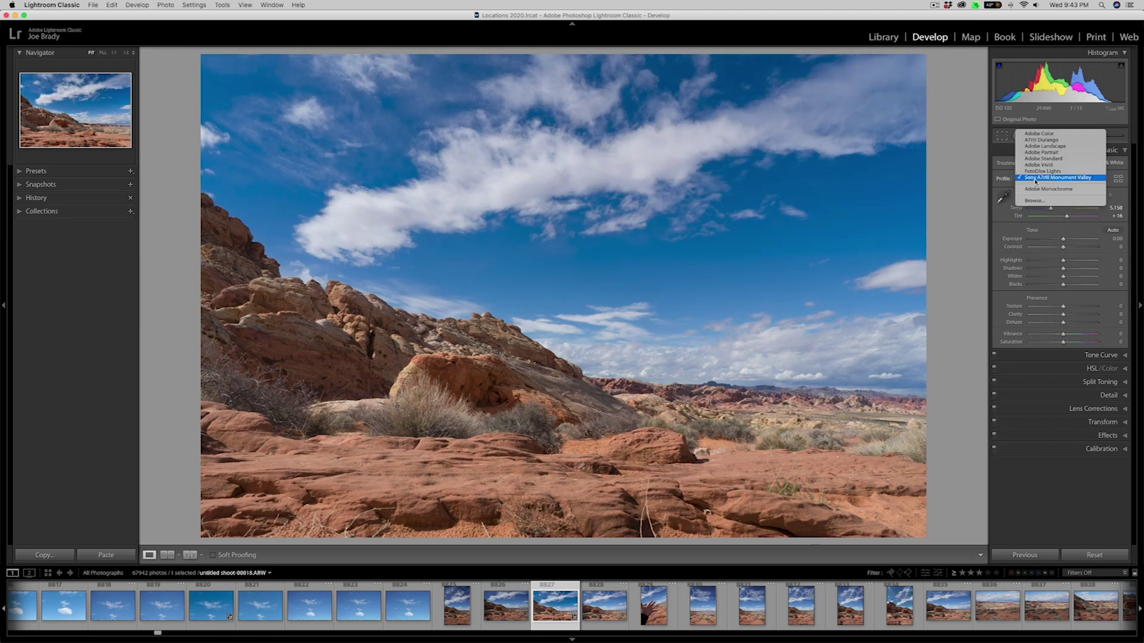
click(1031, 134)
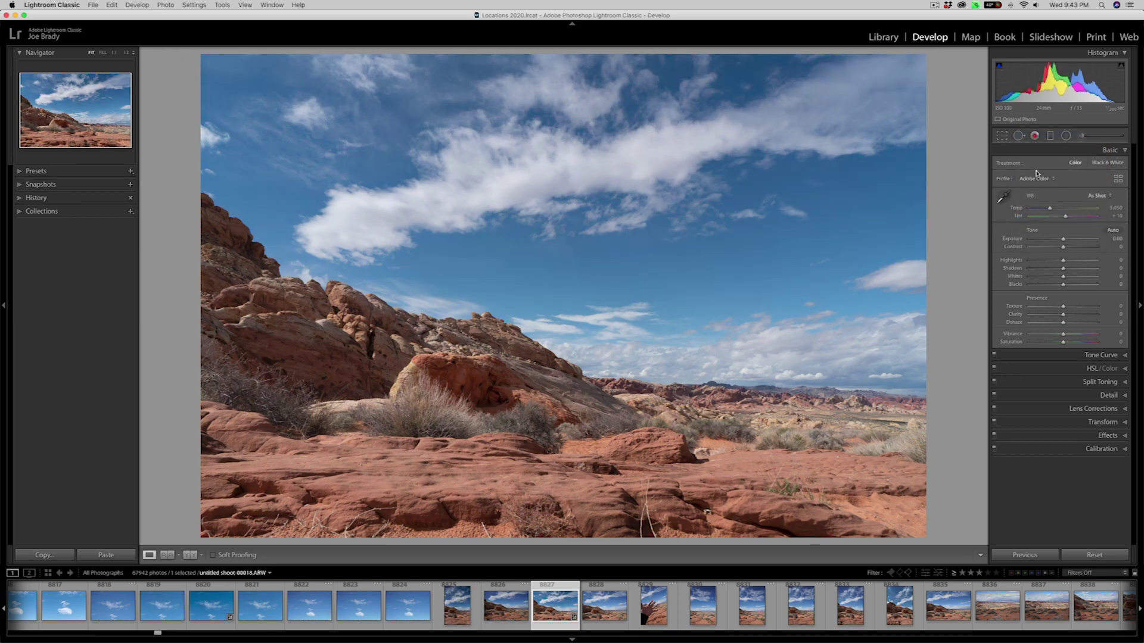
click(1038, 180)
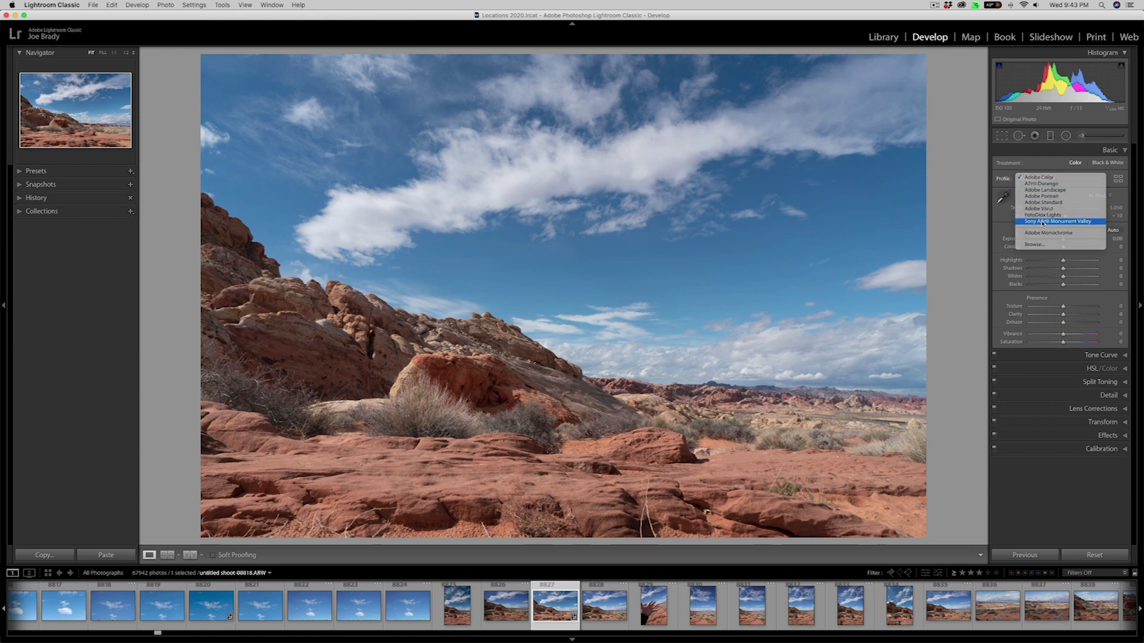
click(1041, 222)
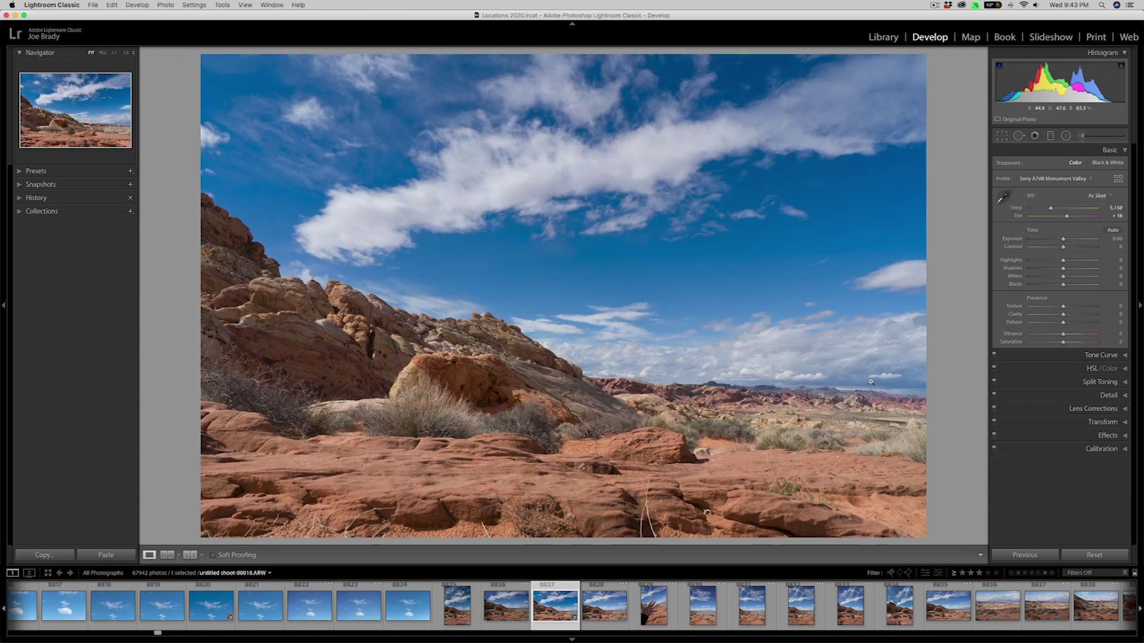